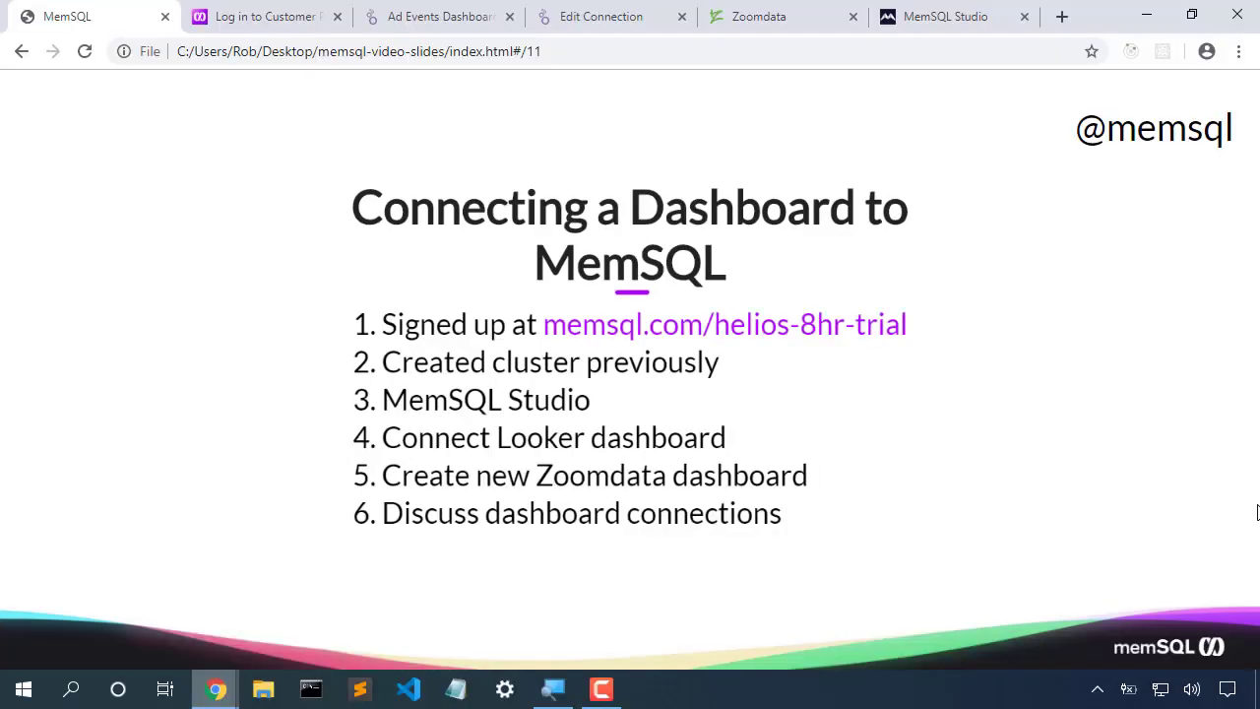
# Step: Sign in to the MemSQL customer portal and scroll the demo-cluster page to its Connect section
pyautogui.click(285, 18)
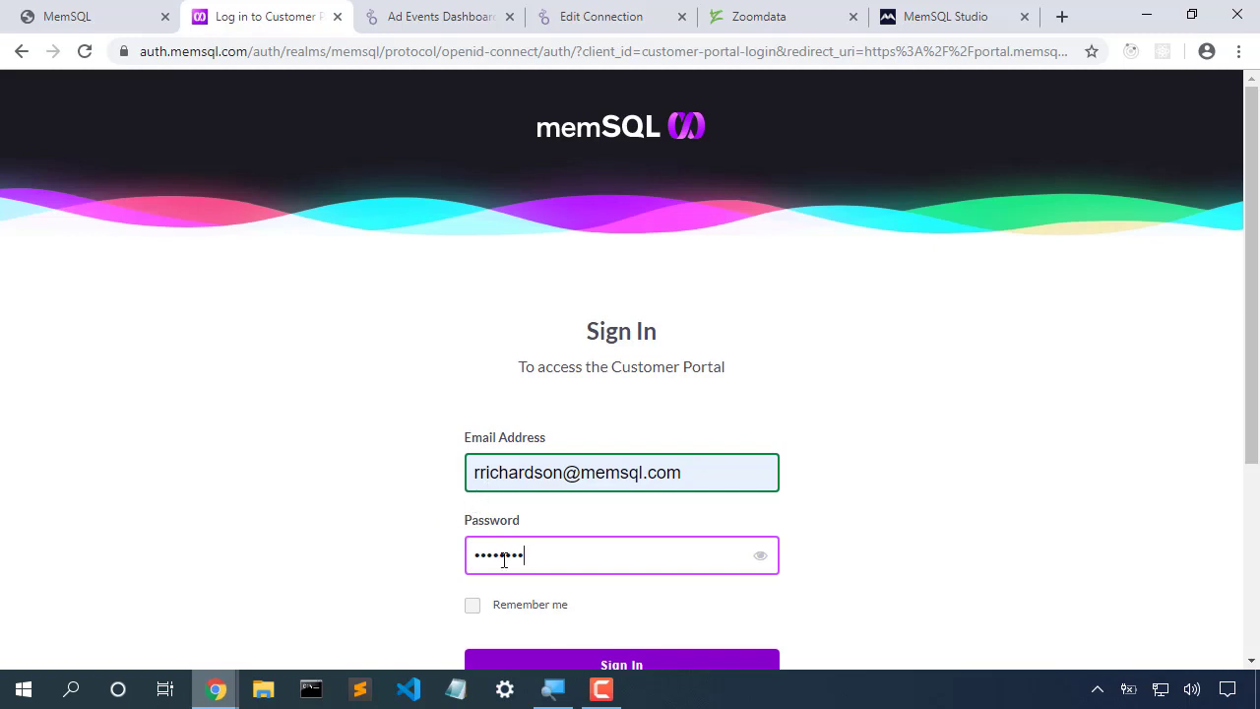
pyautogui.click(522, 664)
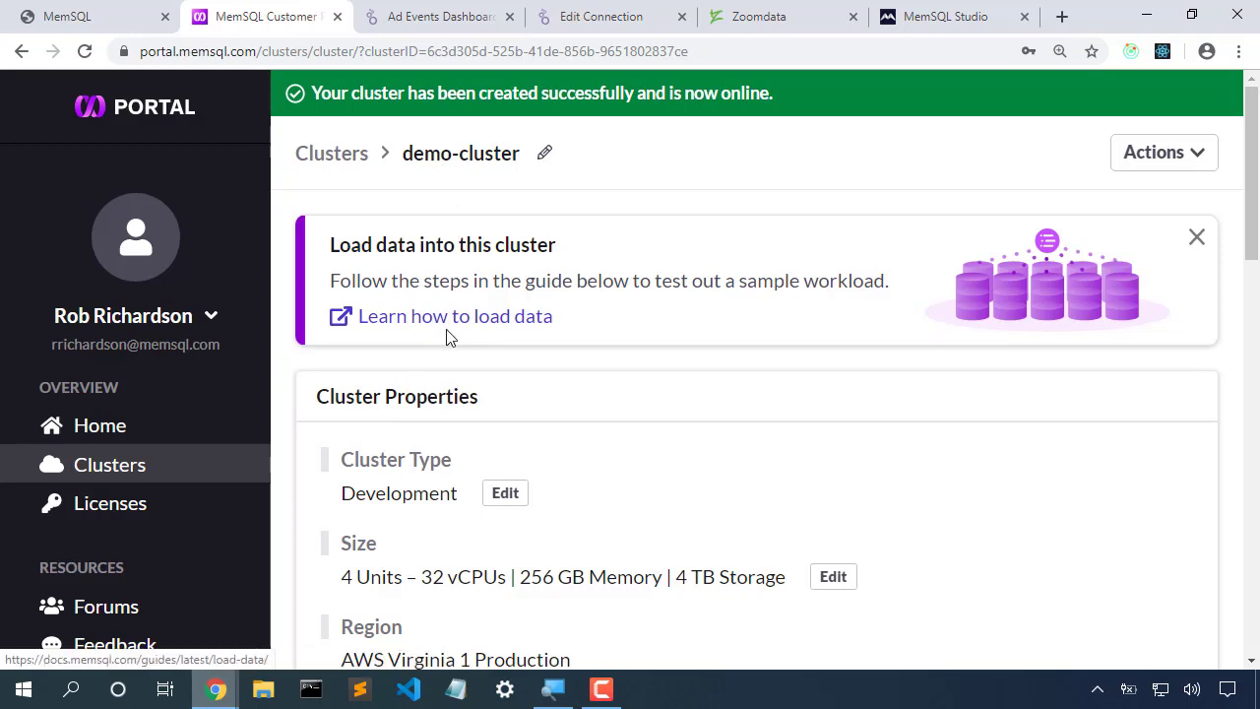
pyautogui.scroll(-2, 444, 332)
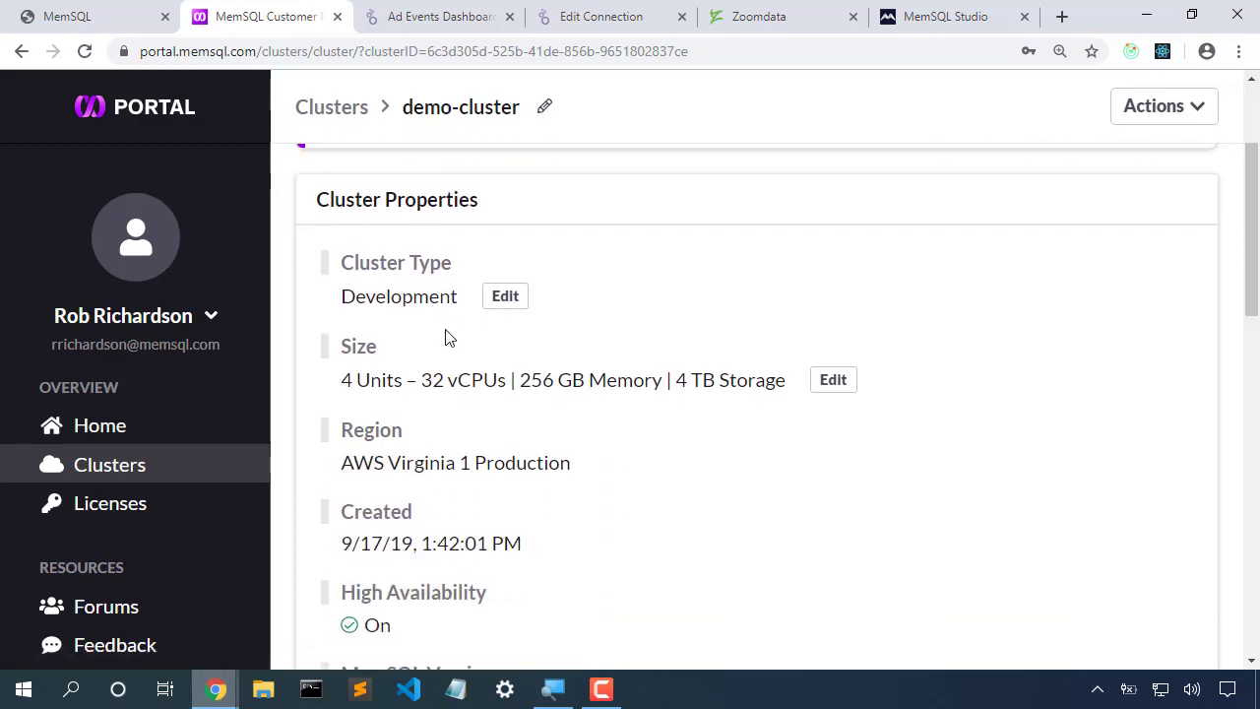
pyautogui.scroll(-6, 445, 337)
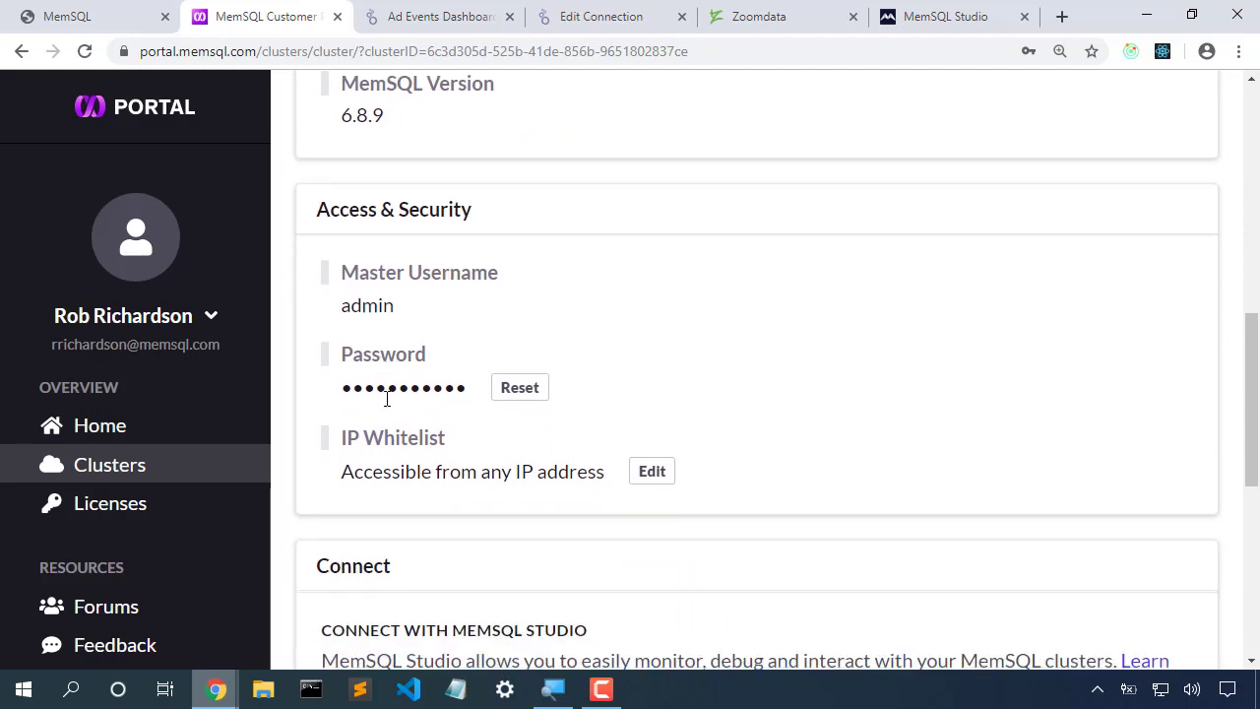
pyautogui.scroll(-2, 387, 402)
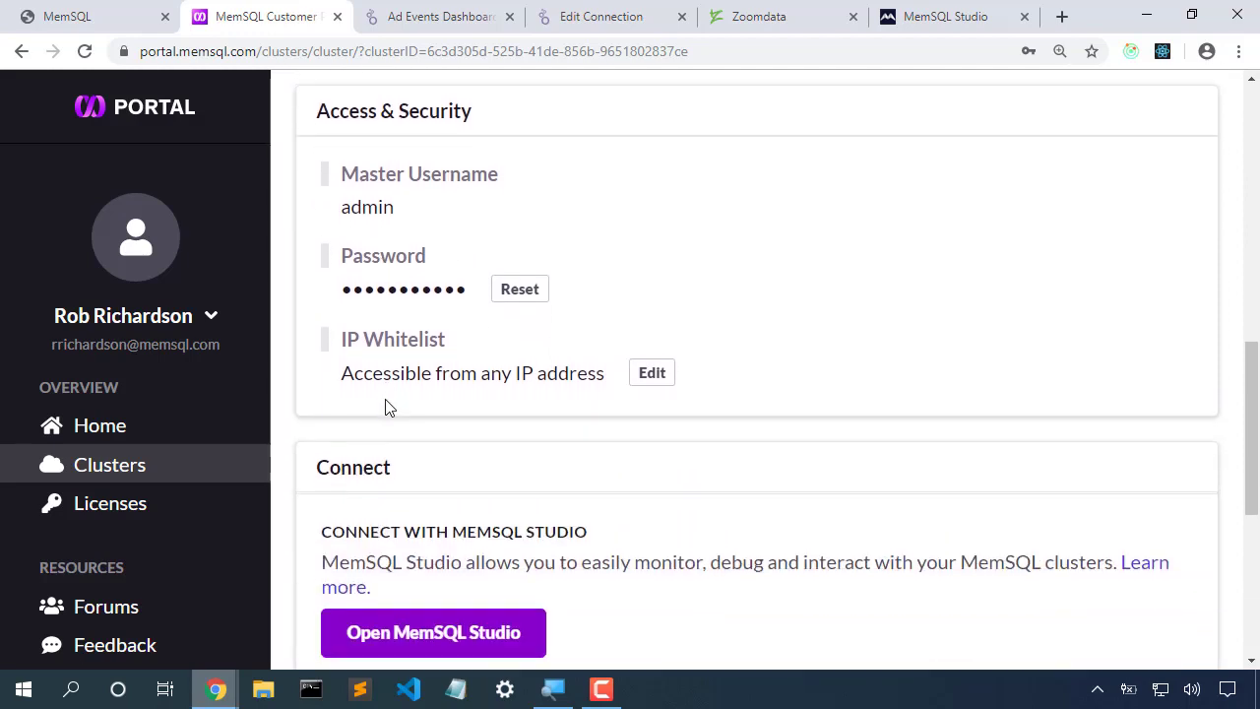
pyautogui.scroll(-2, 387, 406)
pyautogui.scroll(-1, 387, 407)
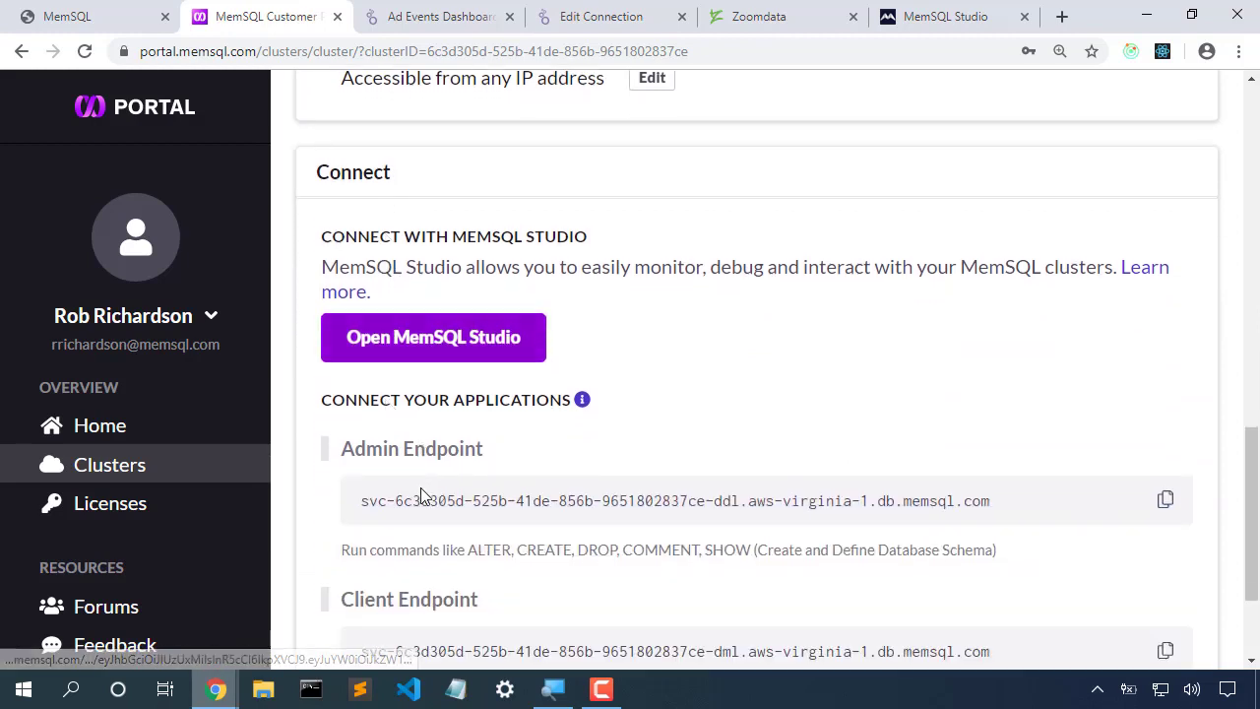
# Step: Copy the demo-cluster's Client Endpoint address to the clipboard
pyautogui.scroll(-2, 424, 494)
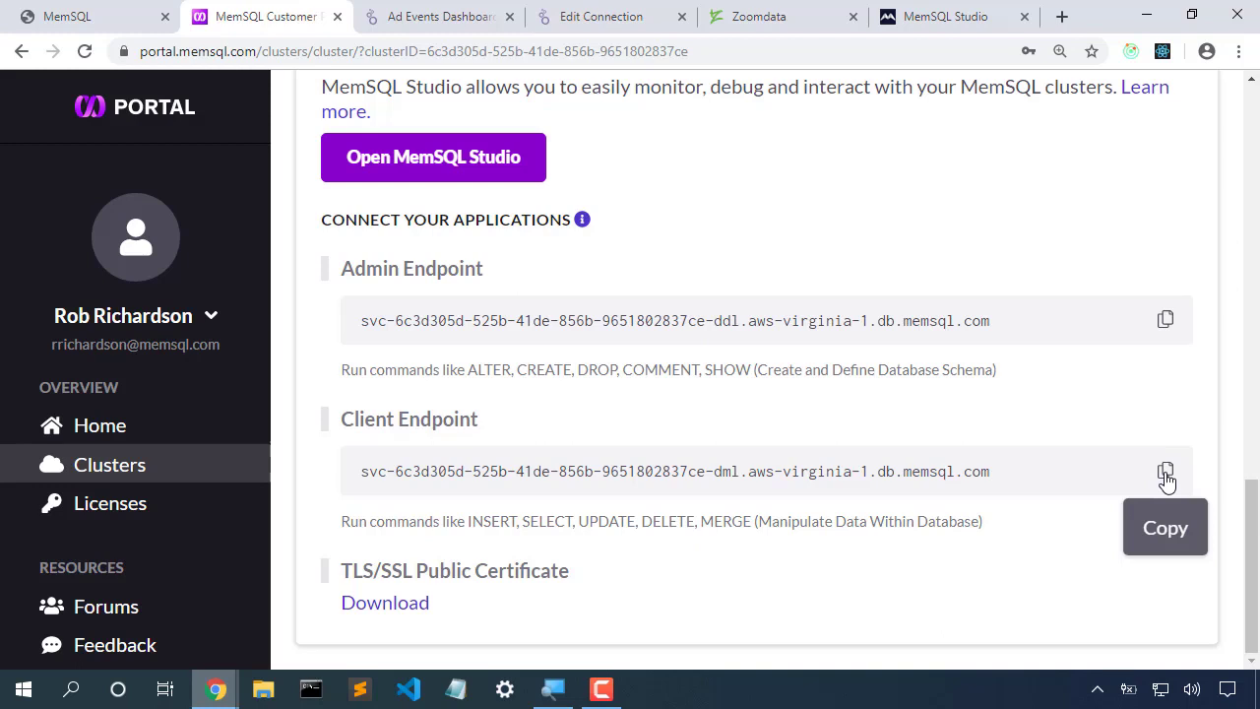
pyautogui.click(1166, 473)
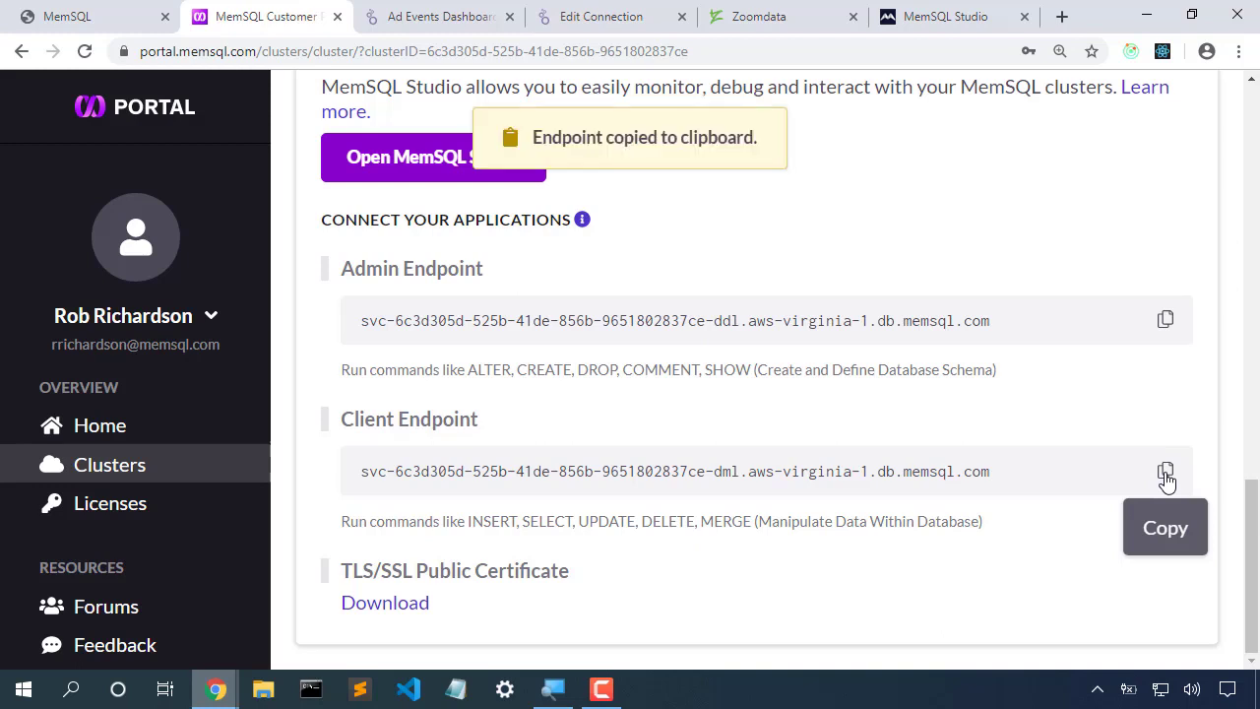
# Step: Replace the kam-demo connection's Host with the copied cluster endpoint
pyautogui.click(452, 30)
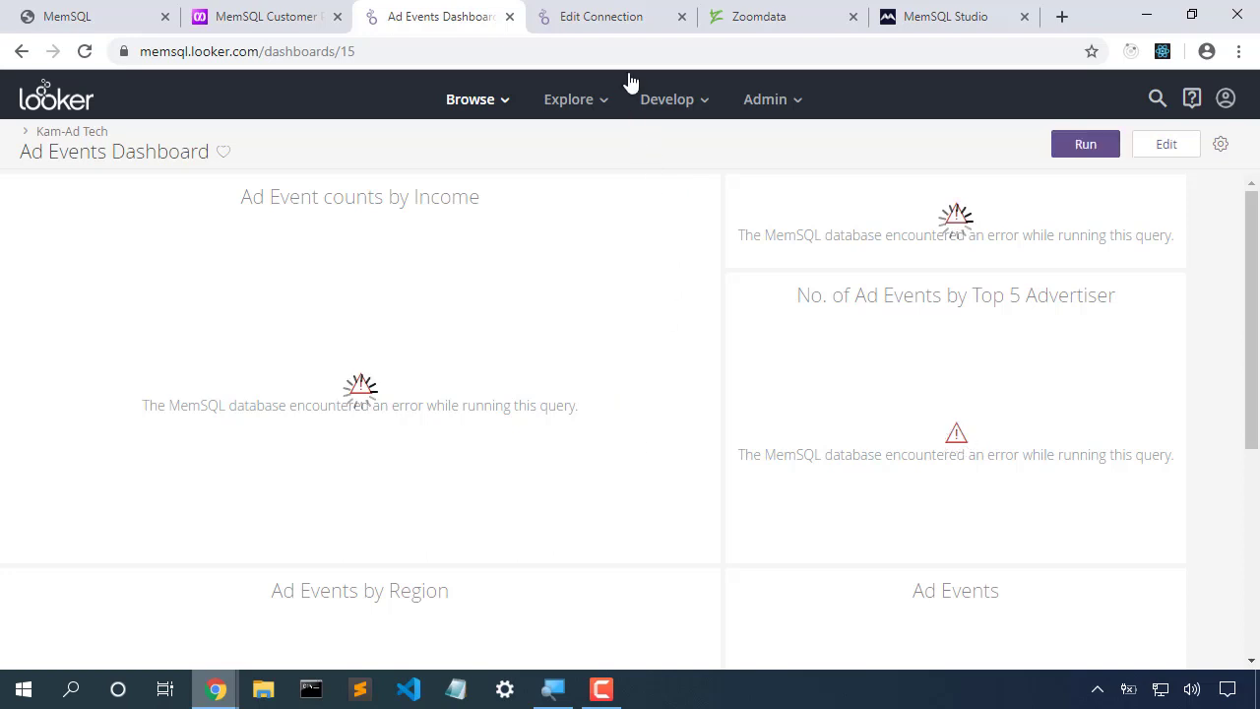
pyautogui.click(615, 26)
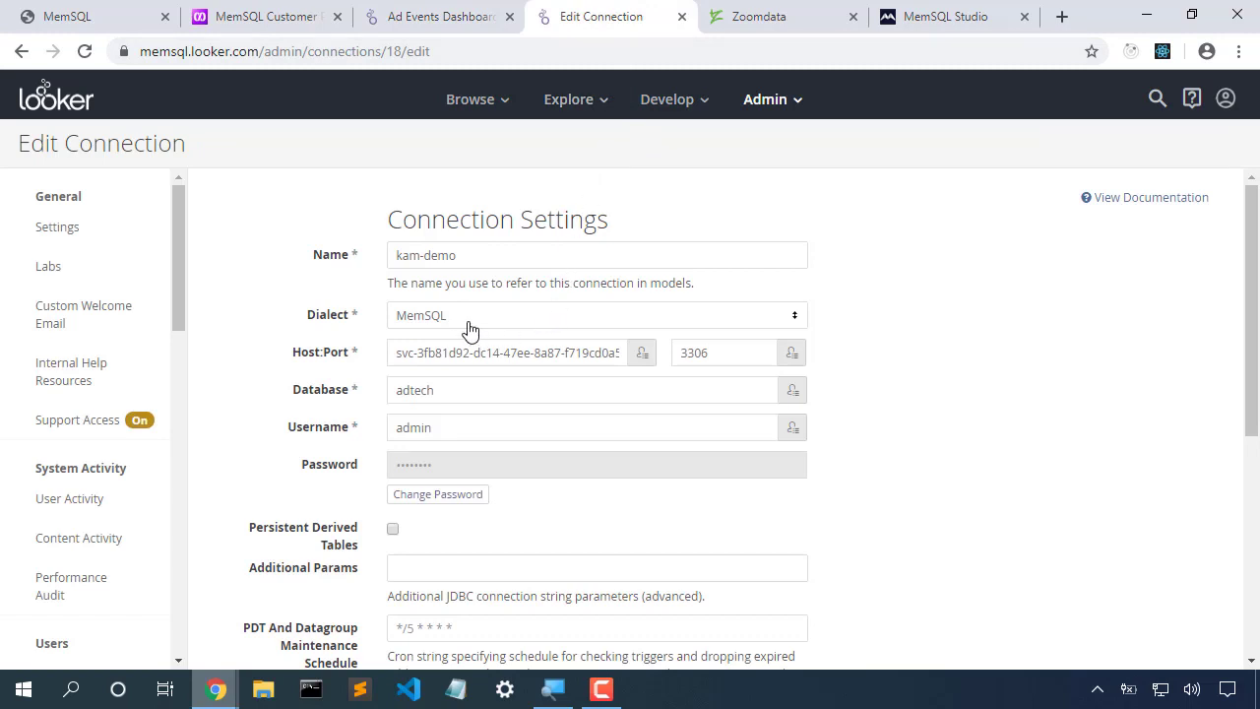
pyautogui.click(489, 353)
pyautogui.hotkey('ctrl', 'a')
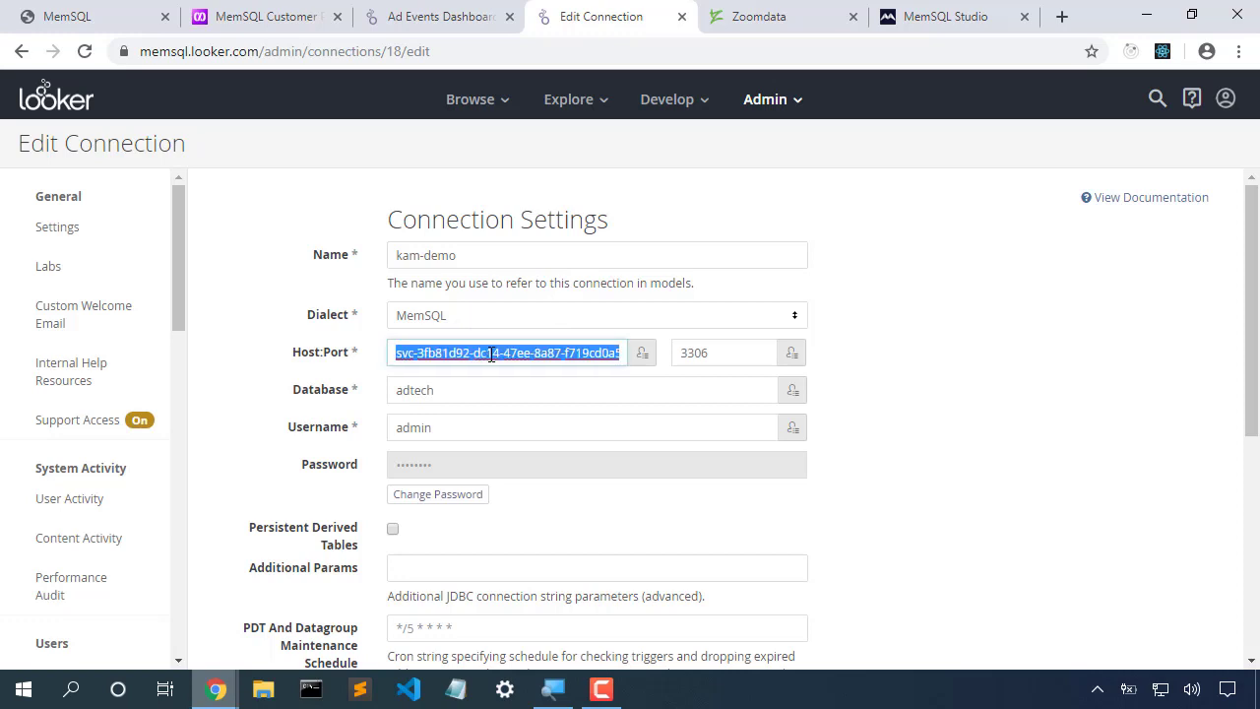
pyautogui.hotkey('ctrl', 'v')
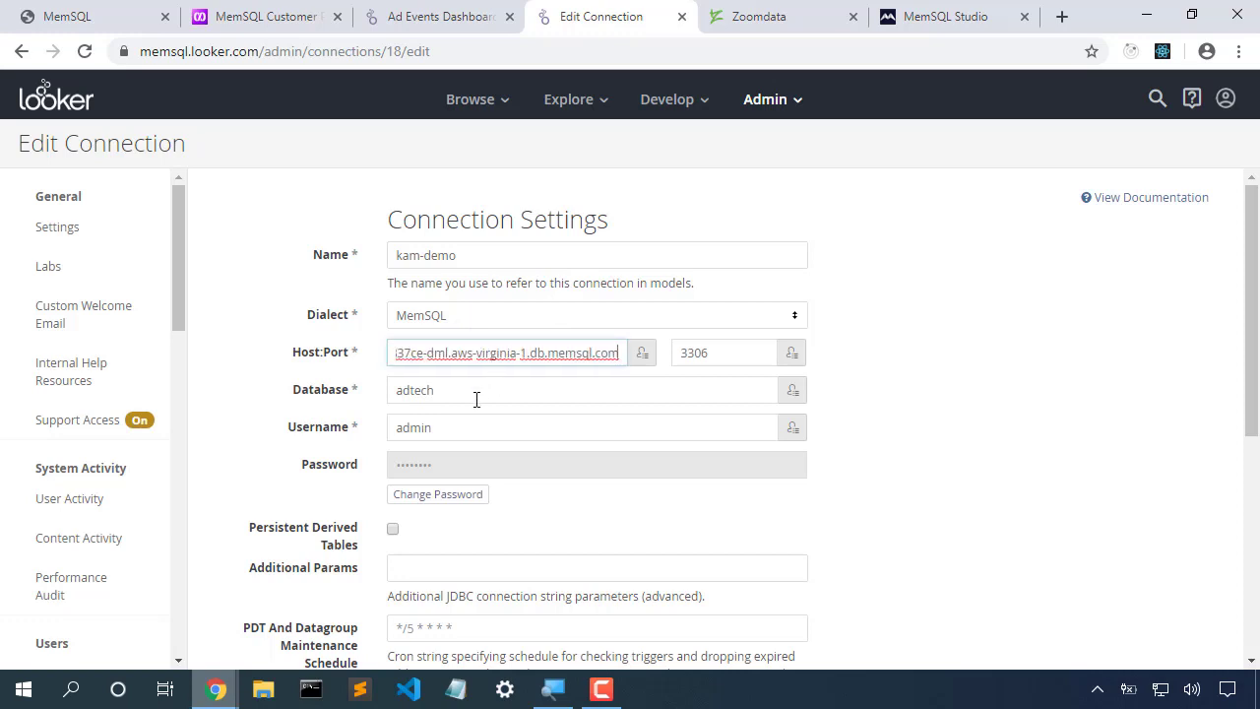
pyautogui.click(472, 395)
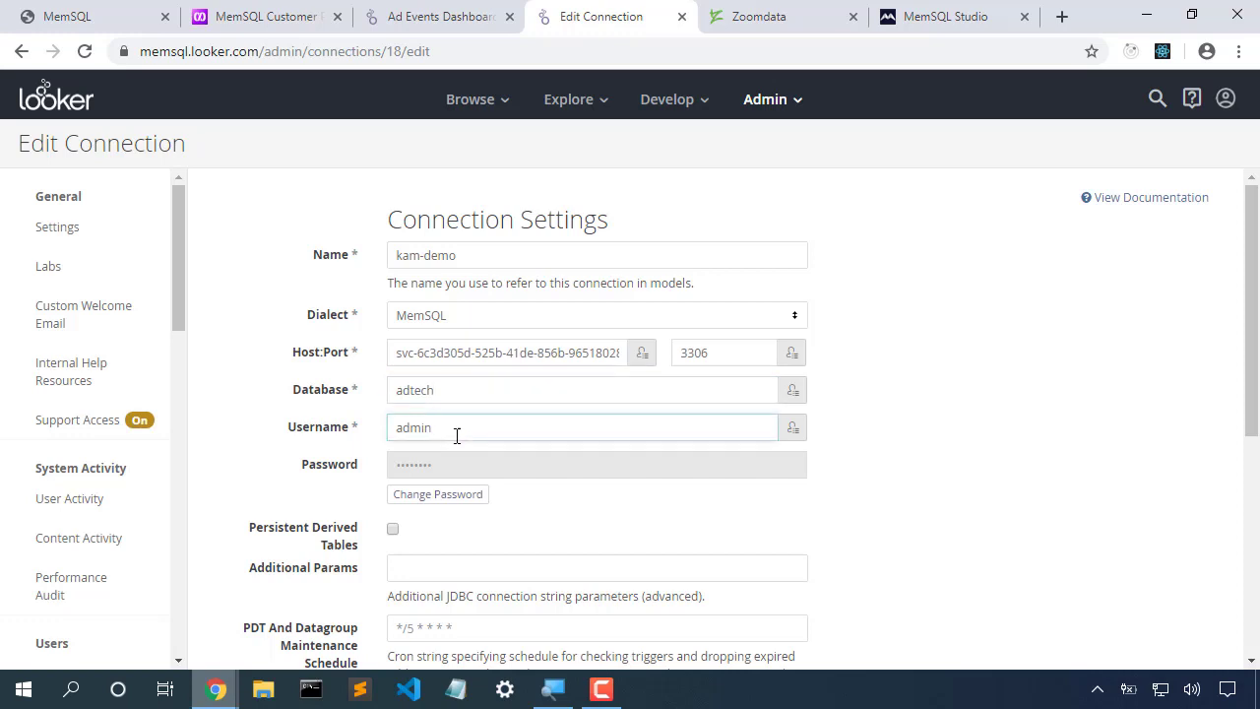
# Step: Enter a new password for the kam-demo connection
pyautogui.click(456, 495)
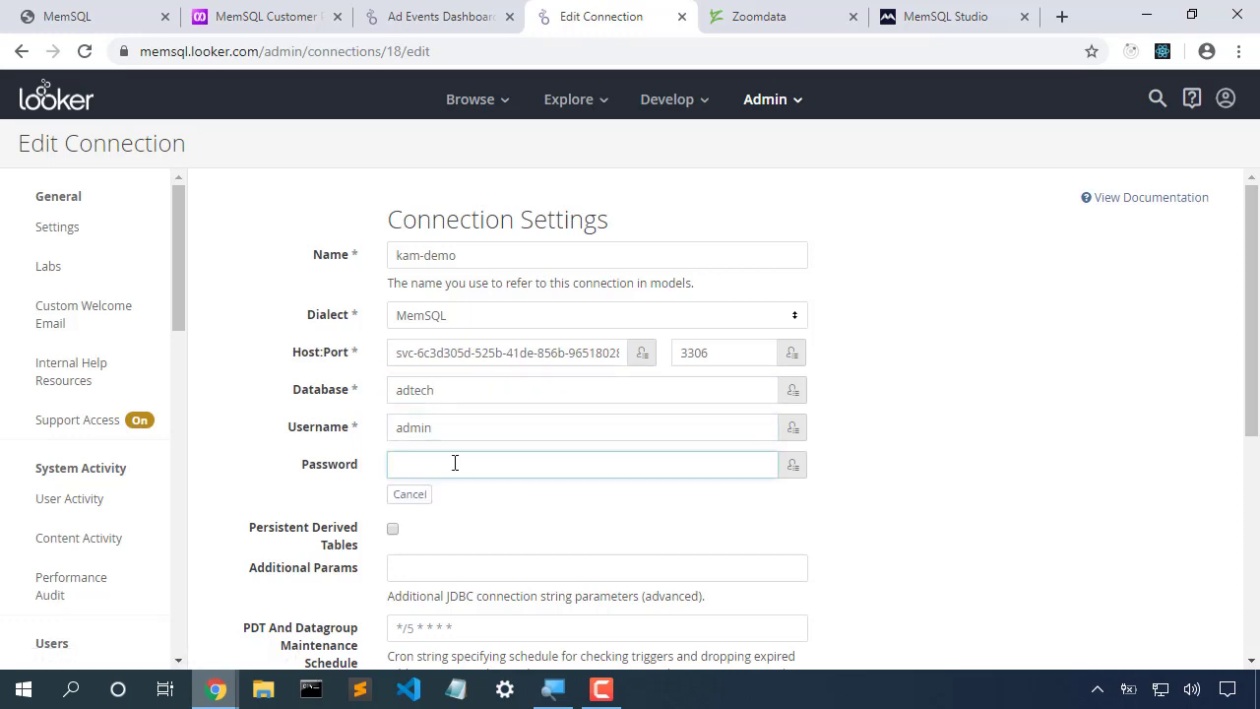
pyautogui.write('•••••••••')
pyautogui.scroll(-2, 456, 531)
pyautogui.scroll(-3, 457, 529)
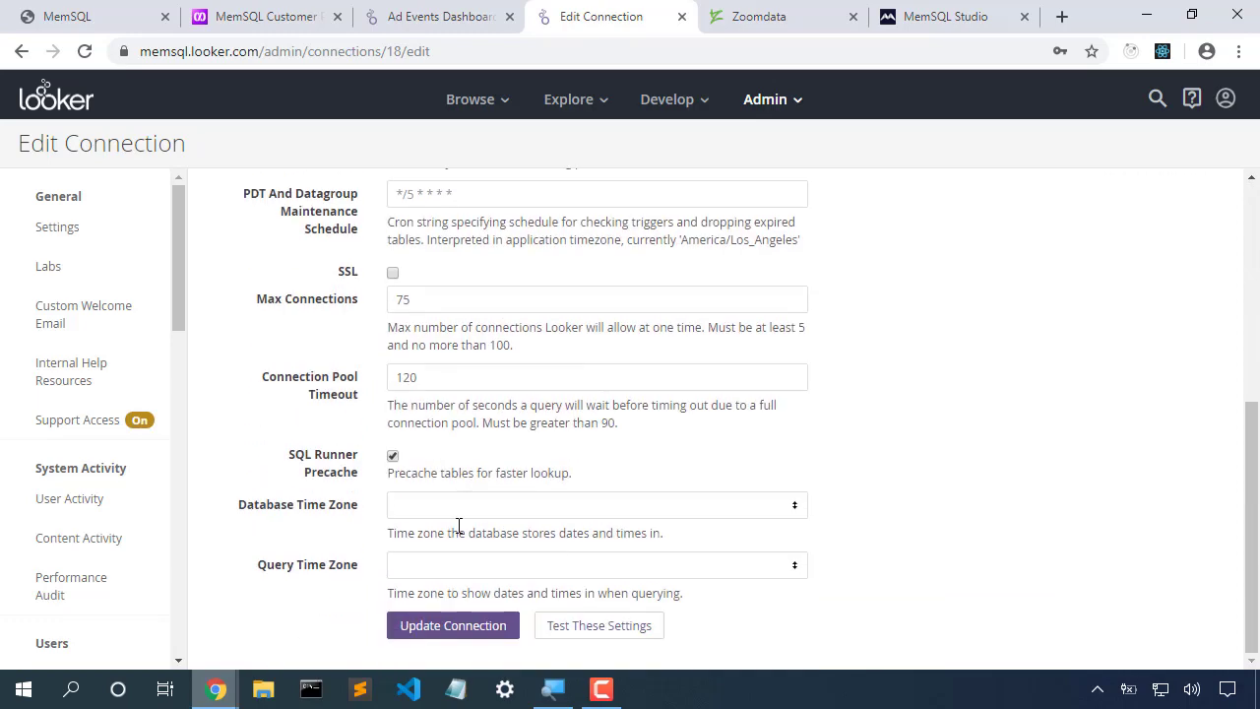
# Step: Save the kam-demo connection, rerun the Ad Events Dashboard, and go to Zoomdata's data sources page
pyautogui.click(448, 627)
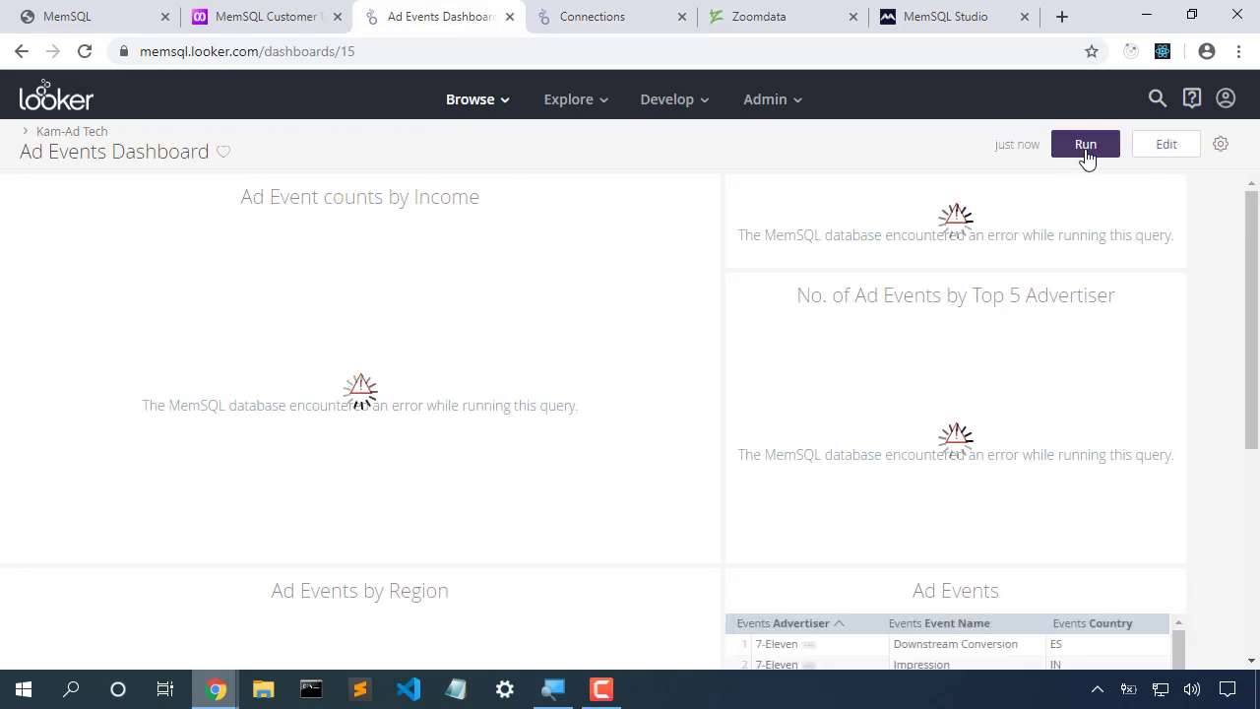
pyautogui.click(1089, 154)
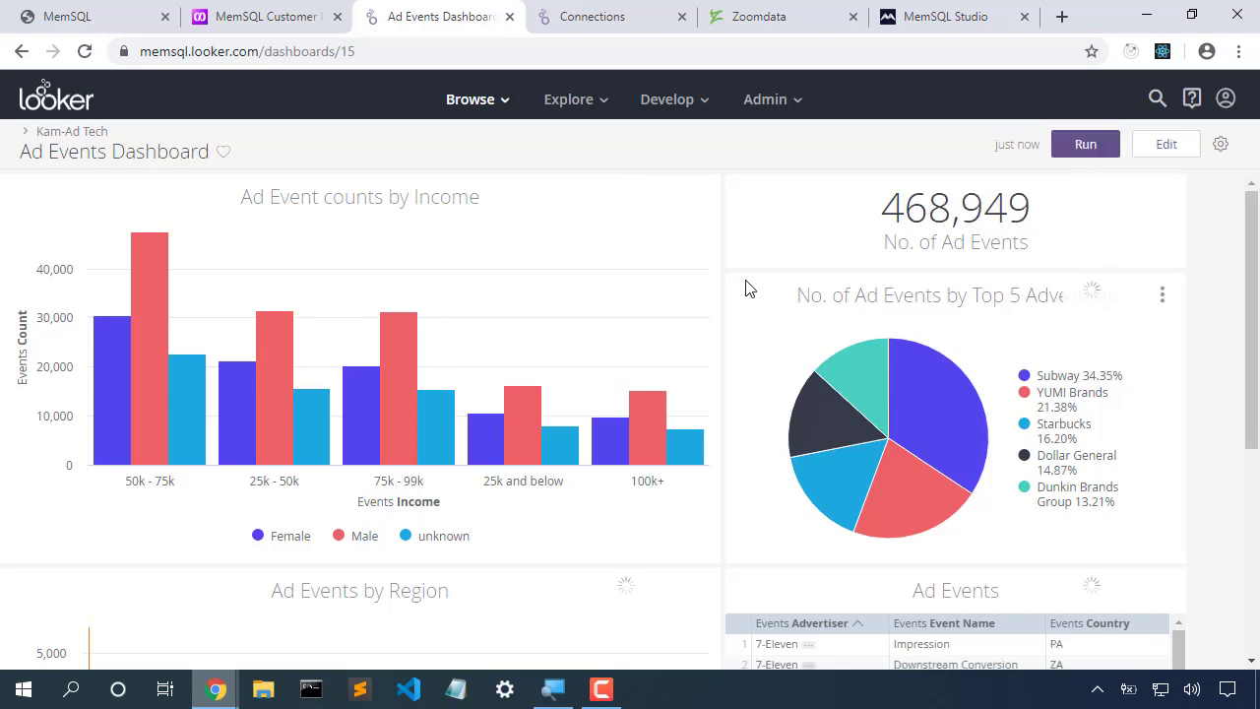
pyautogui.click(754, 25)
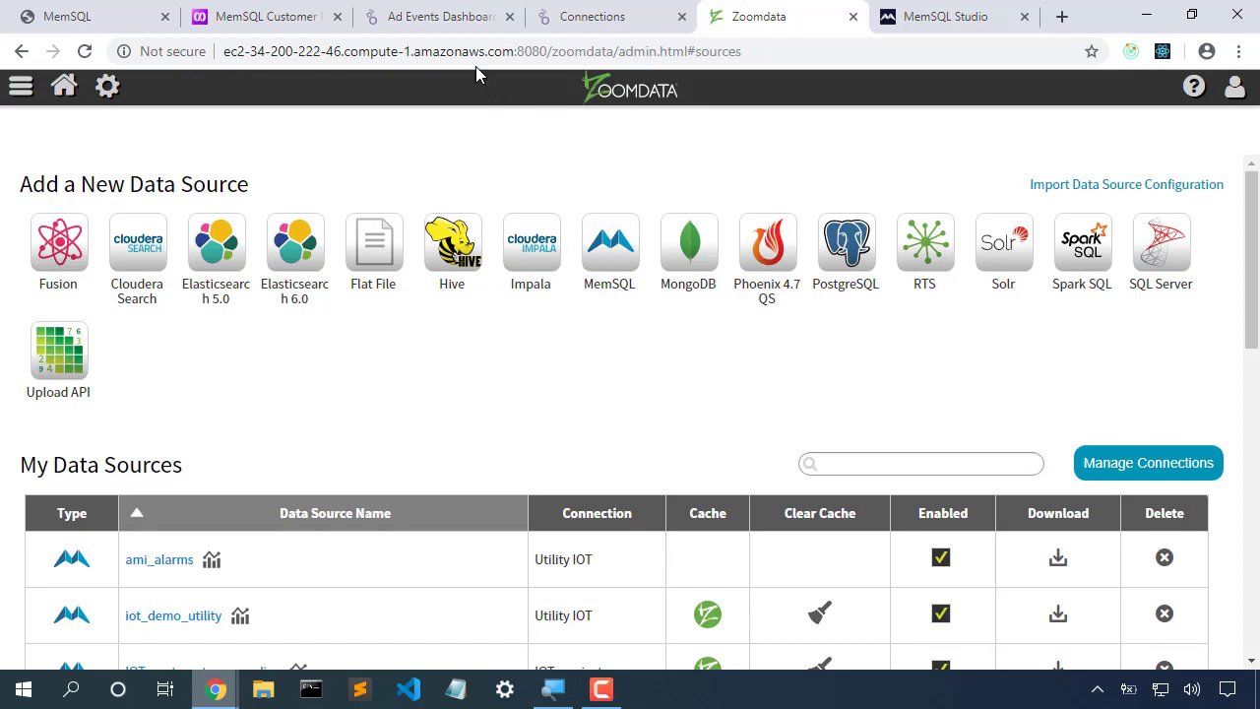
# Step: Bring up MemSQL Studio's weather_IOT schema page listing its 7 tables
pyautogui.click(891, 22)
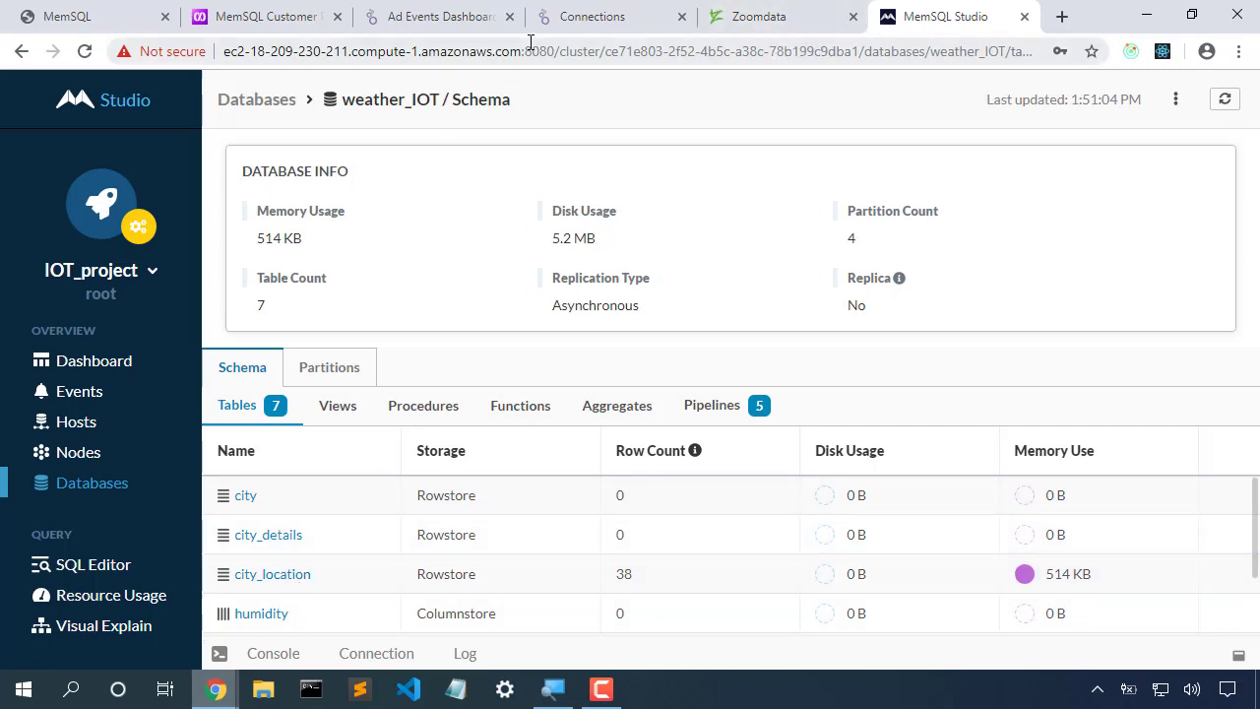
# Step: Select the cluster host name in Studio's address bar and return to Zoomdata's data sources
pyautogui.moveTo(522, 50); pyautogui.dragTo(221, 50)
pyautogui.hotkey('ctrl', 'c')
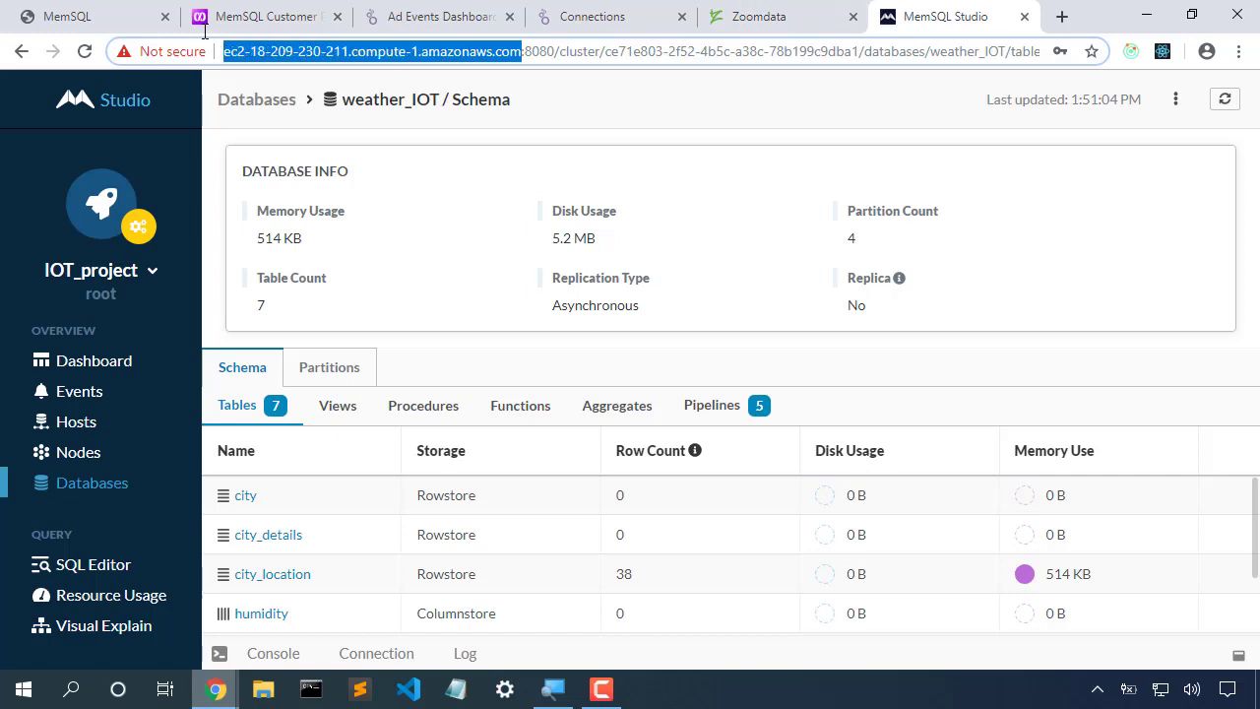
pyautogui.click(774, 29)
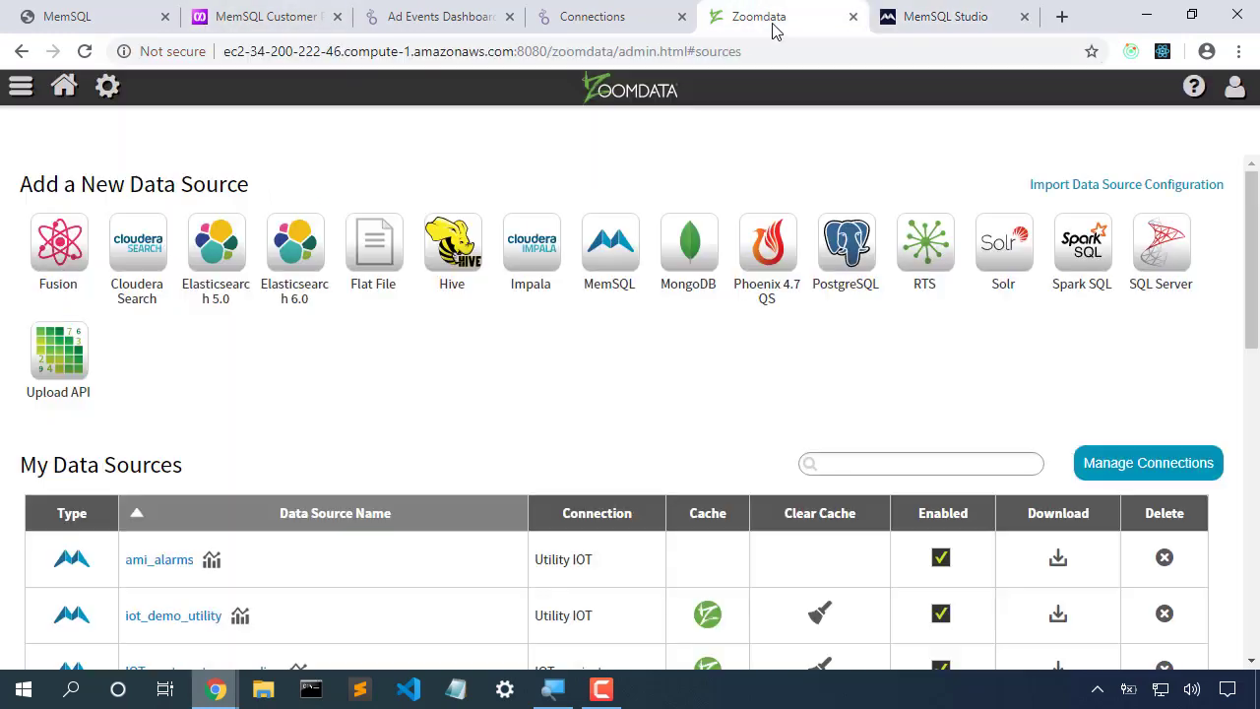
# Step: Start a new MemSQL data source named 'IoT Data source'
pyautogui.click(611, 266)
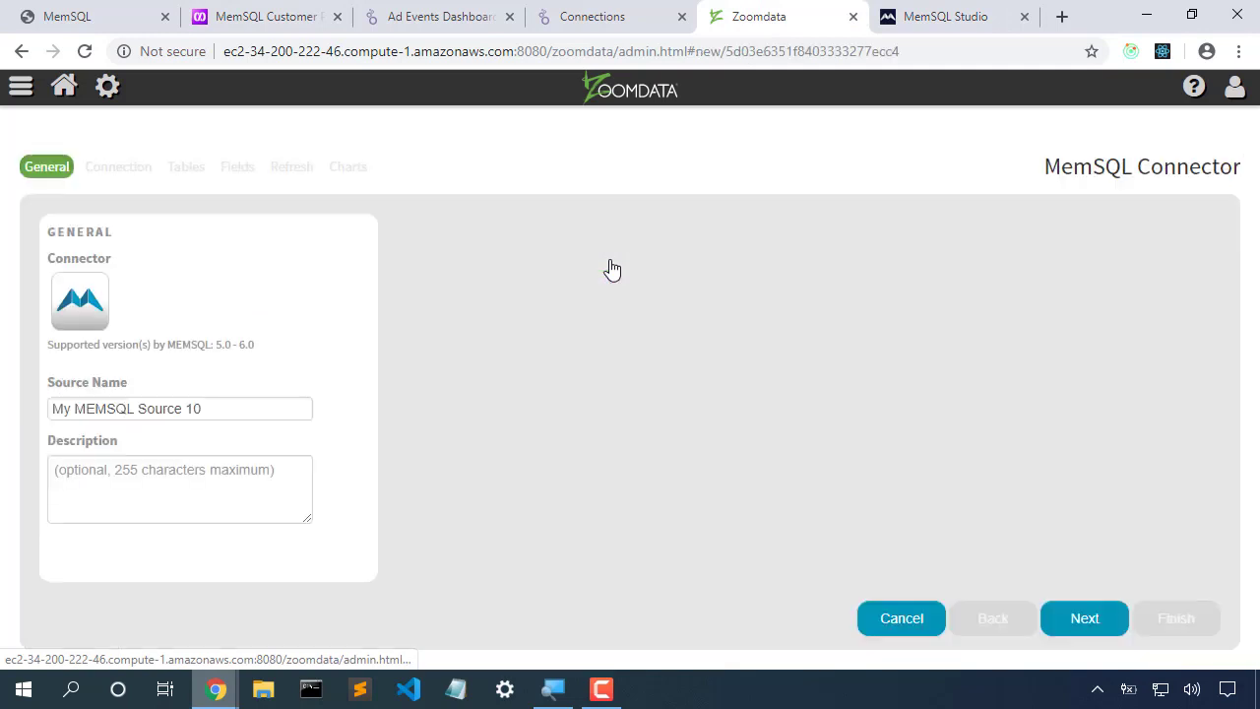
pyautogui.moveTo(245, 412); pyautogui.dragTo(13, 419)
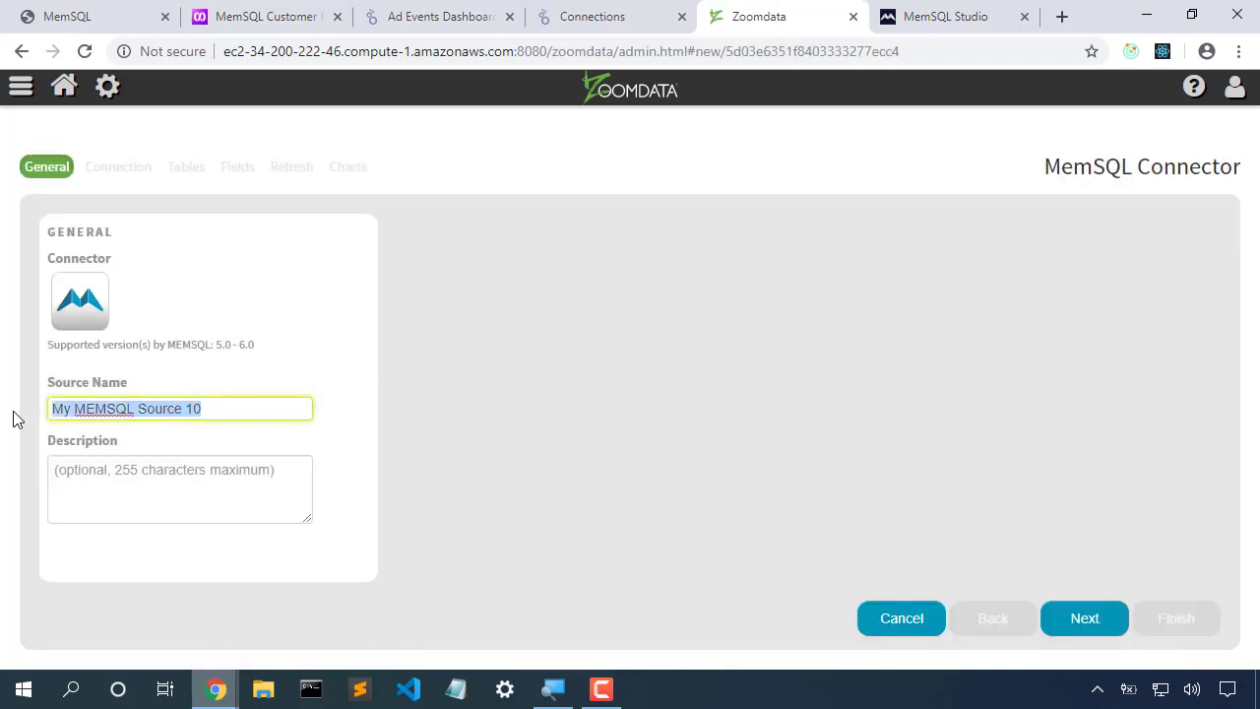
pyautogui.write('Iot')
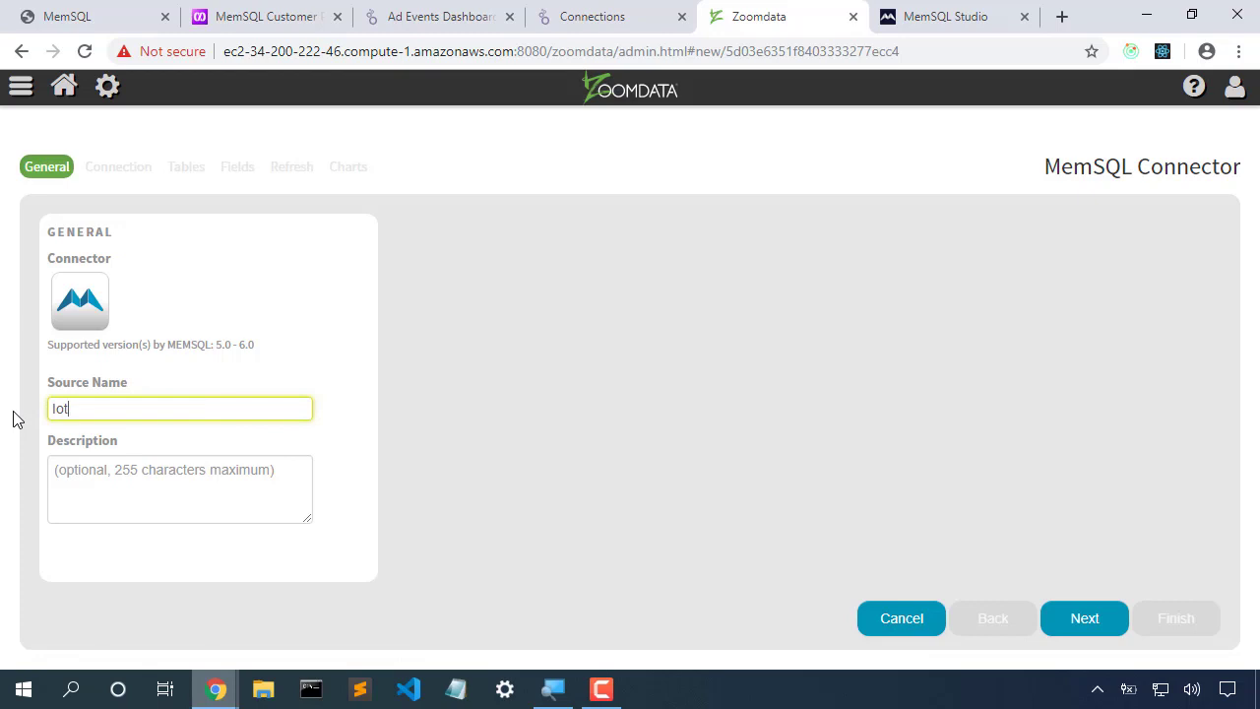
pyautogui.press('BackSpace')
pyautogui.write('T Data source')
pyautogui.click(1091, 630)
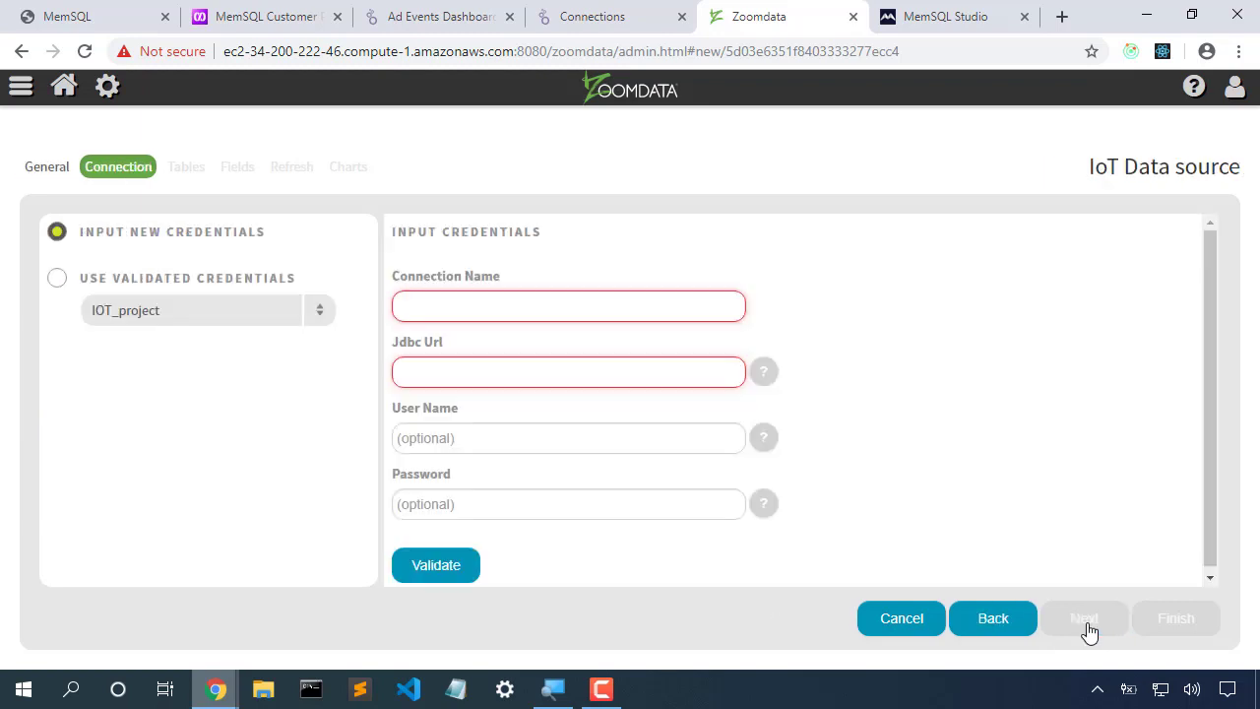
# Step: Name the connection 'IoT Data Sour' with JDBC URL jdbc:mysql://<cluster host>:3306
pyautogui.click(495, 301)
pyautogui.write('IoT Data')
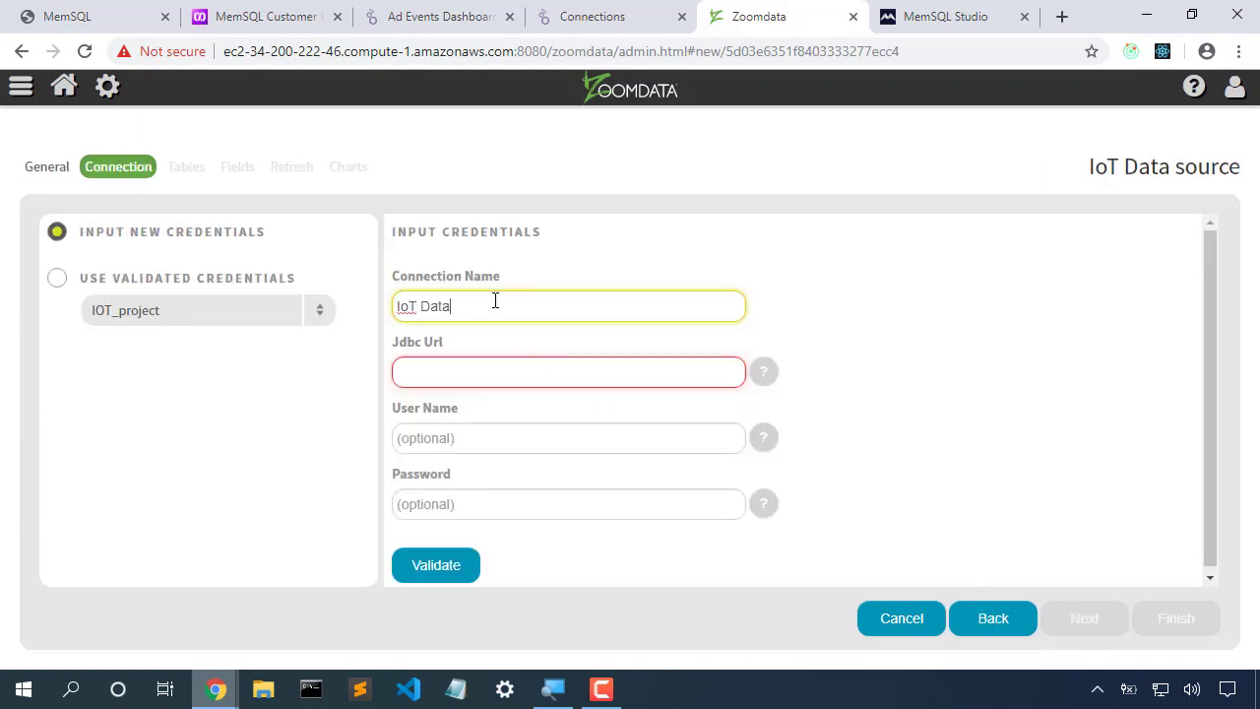
pyautogui.write(' Source')
pyautogui.press('Tab')
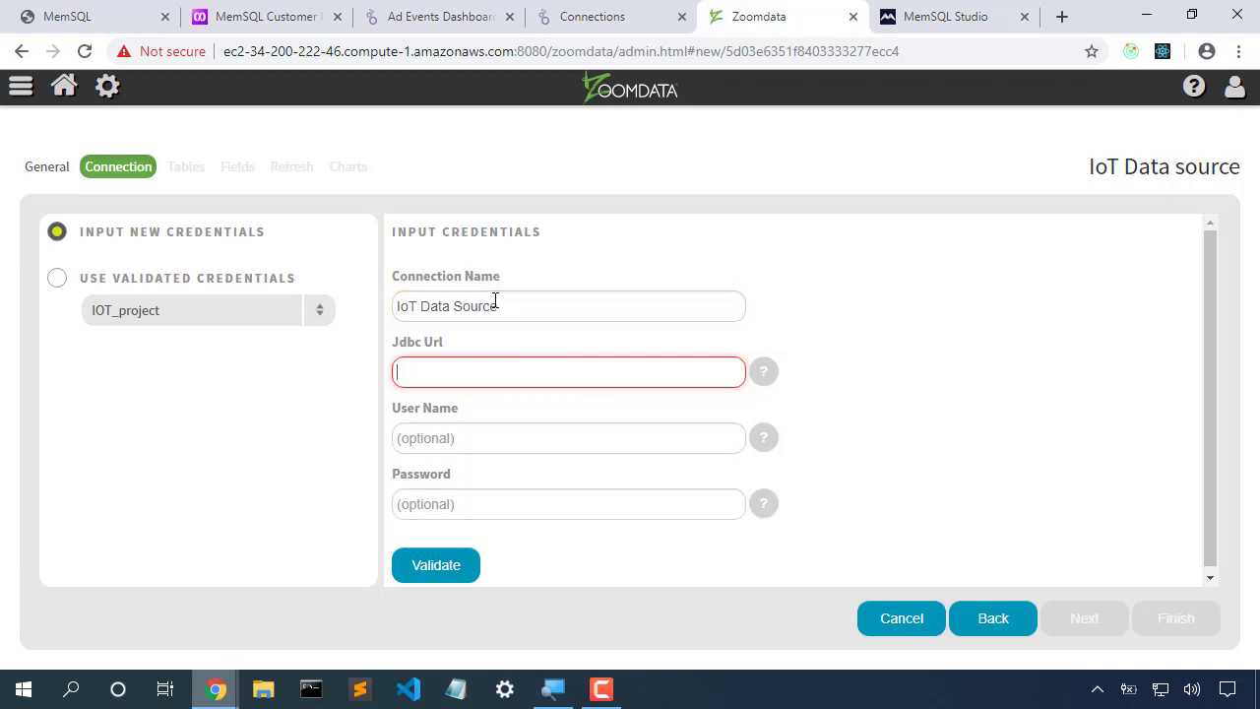
pyautogui.write('jdbc:')
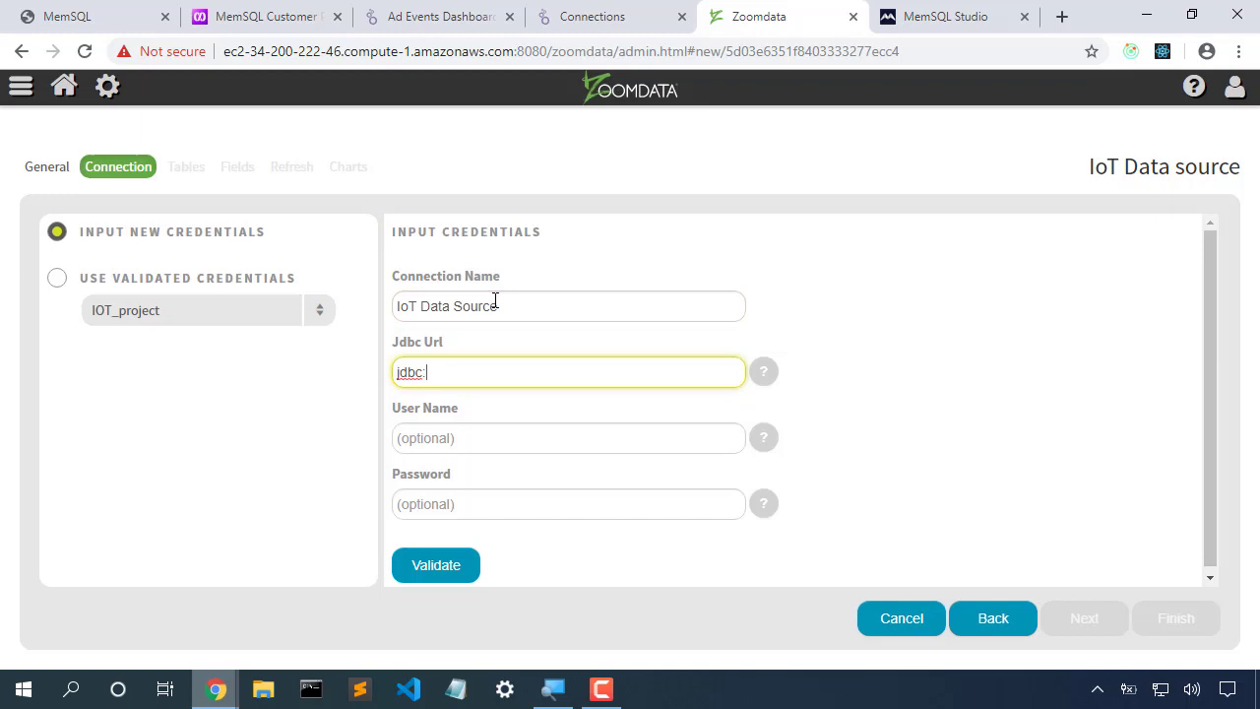
pyautogui.write('mysql://')
pyautogui.hotkey('ctrl', 'v')
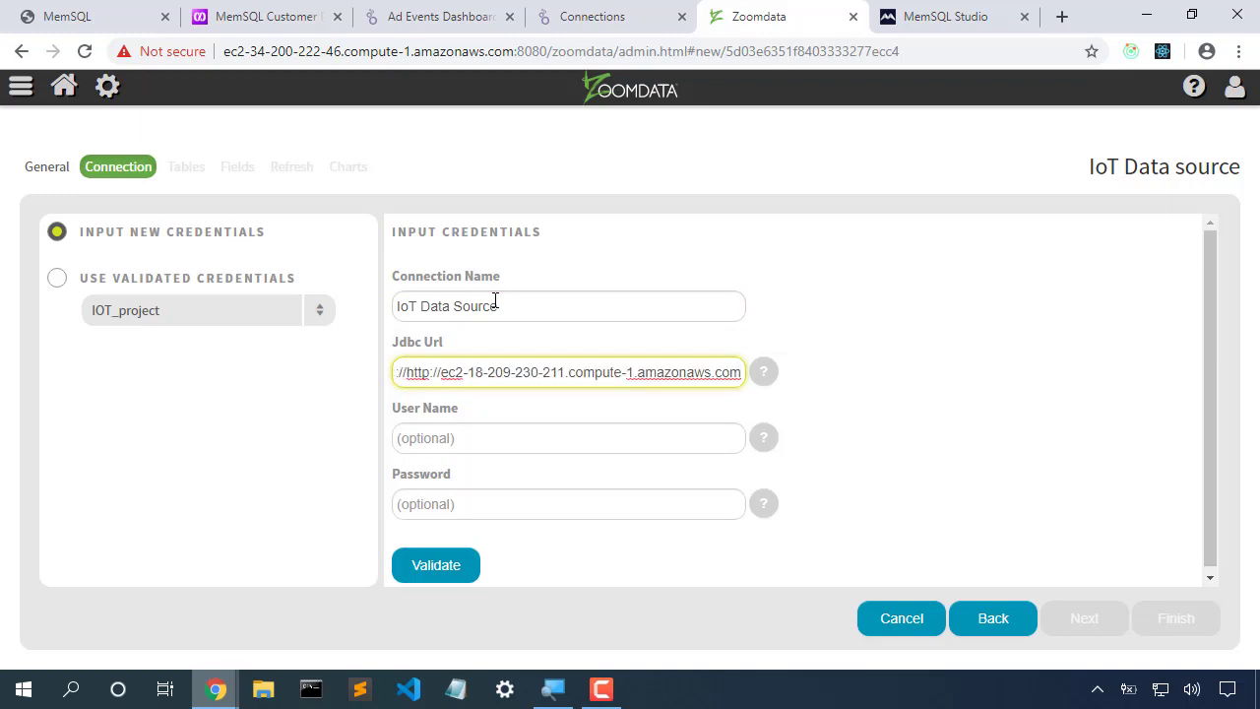
pyautogui.write(':330')
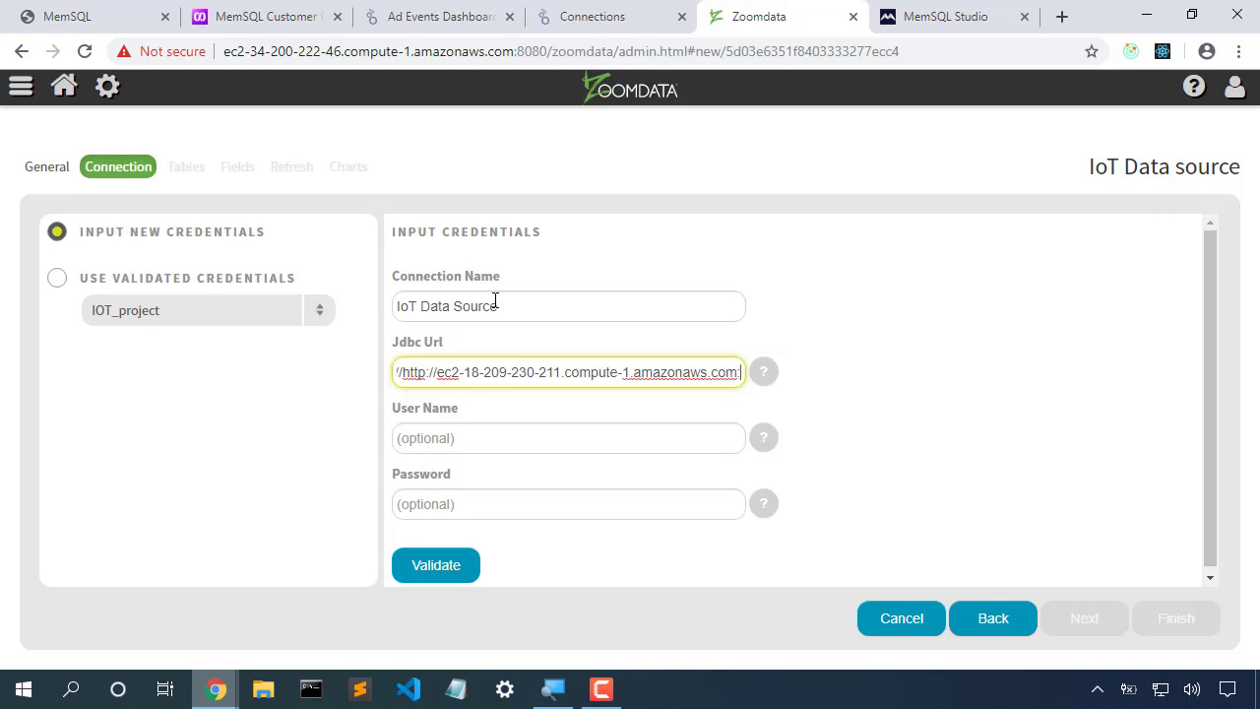
pyautogui.write('6')
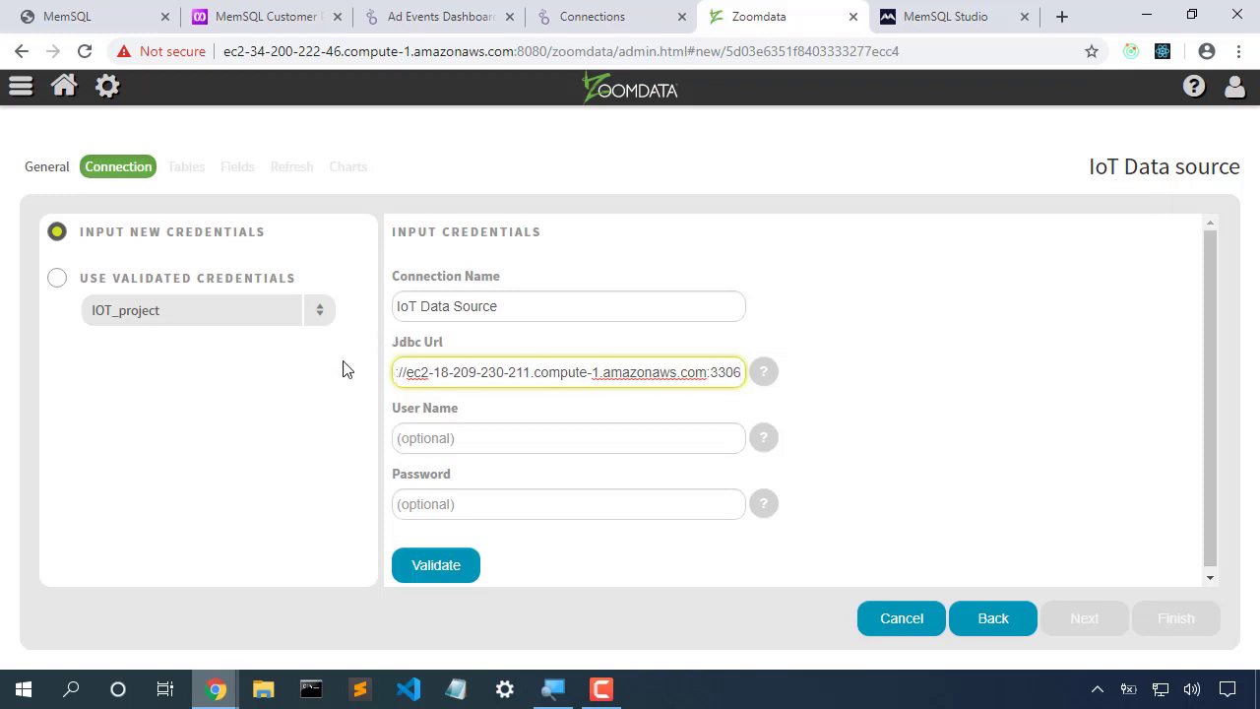
pyautogui.moveTo(408, 372); pyautogui.dragTo(474, 380)
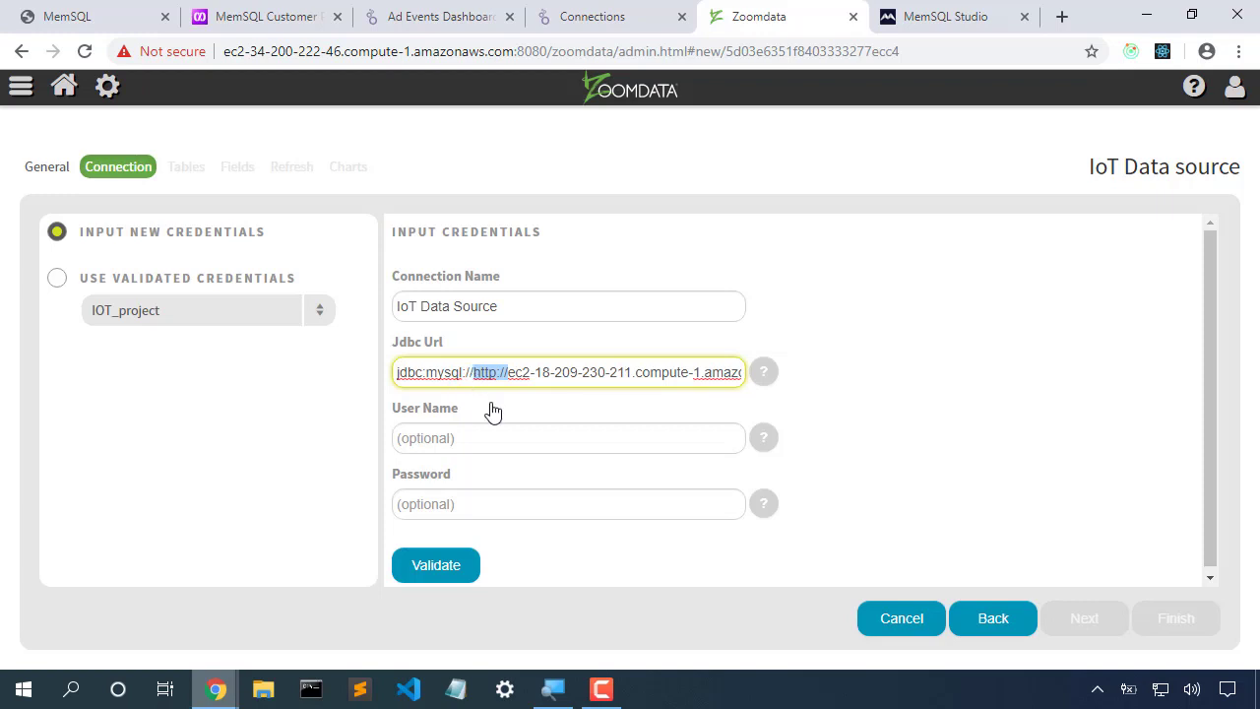
pyautogui.press('BackSpace')
# Step: Enter user root and its password, validate the connection, and dismiss the save-password prompt
pyautogui.click(466, 437)
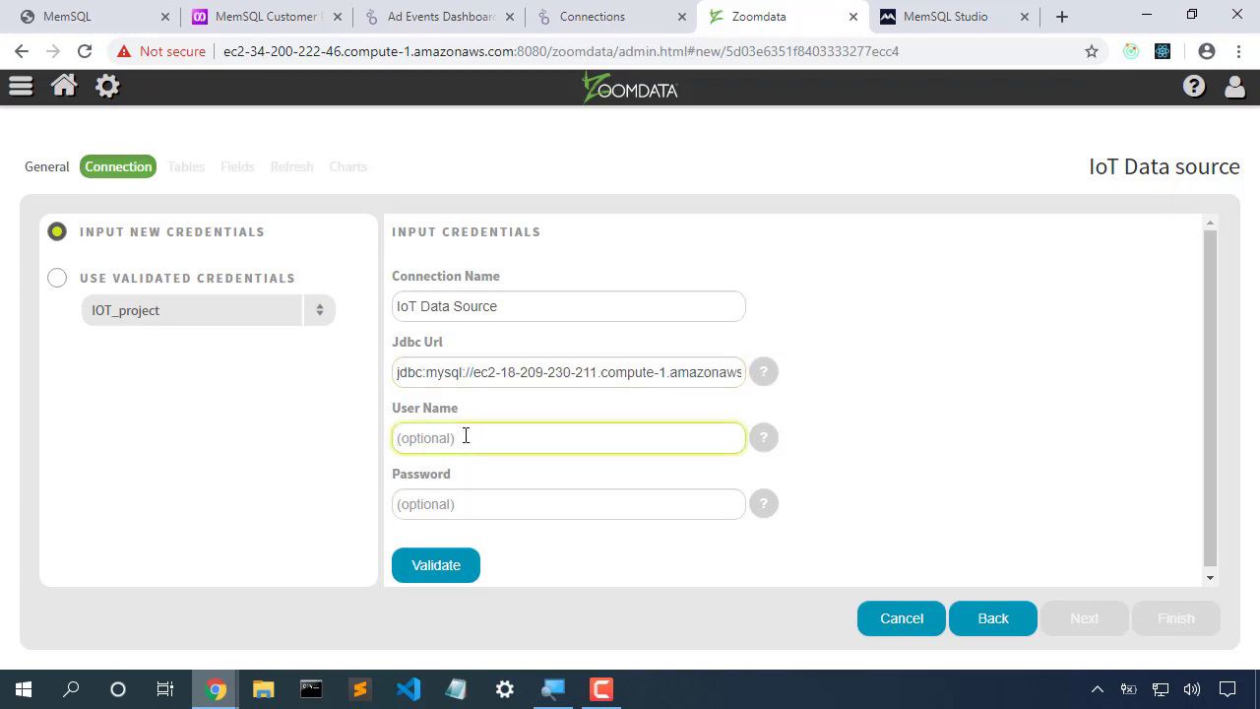
pyautogui.write('root')
pyautogui.press('Tab')
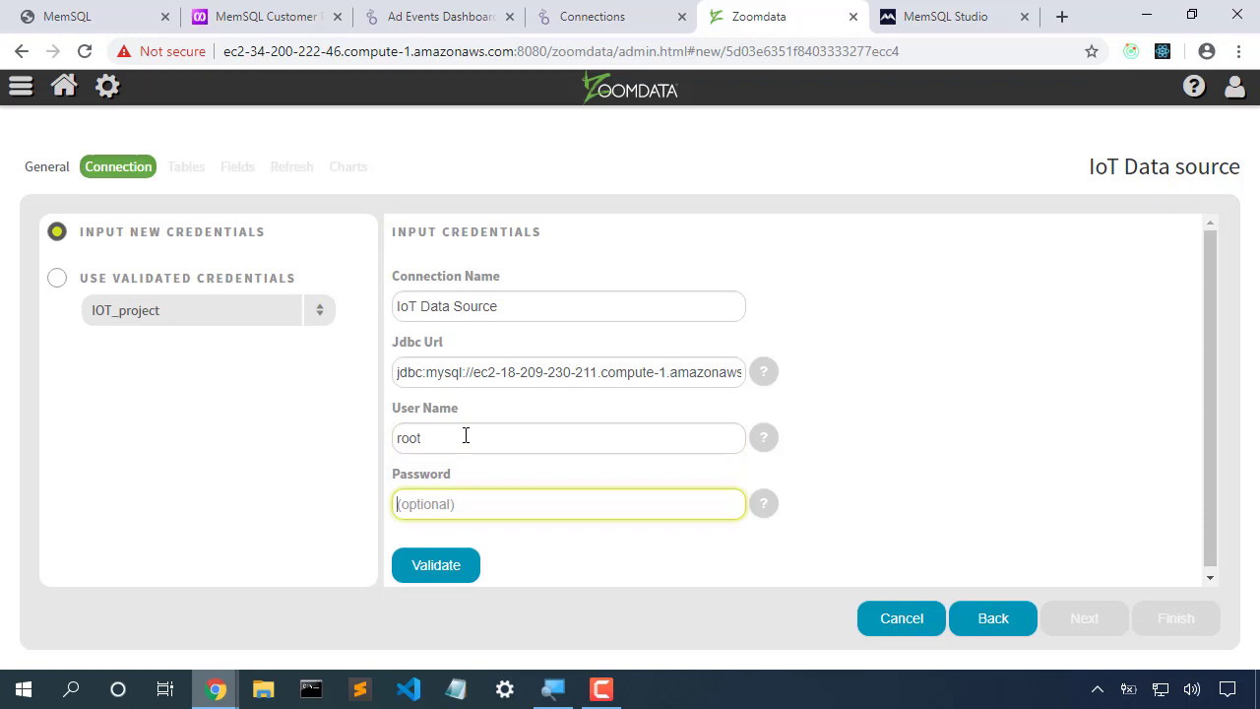
pyautogui.write('******')
pyautogui.click(423, 577)
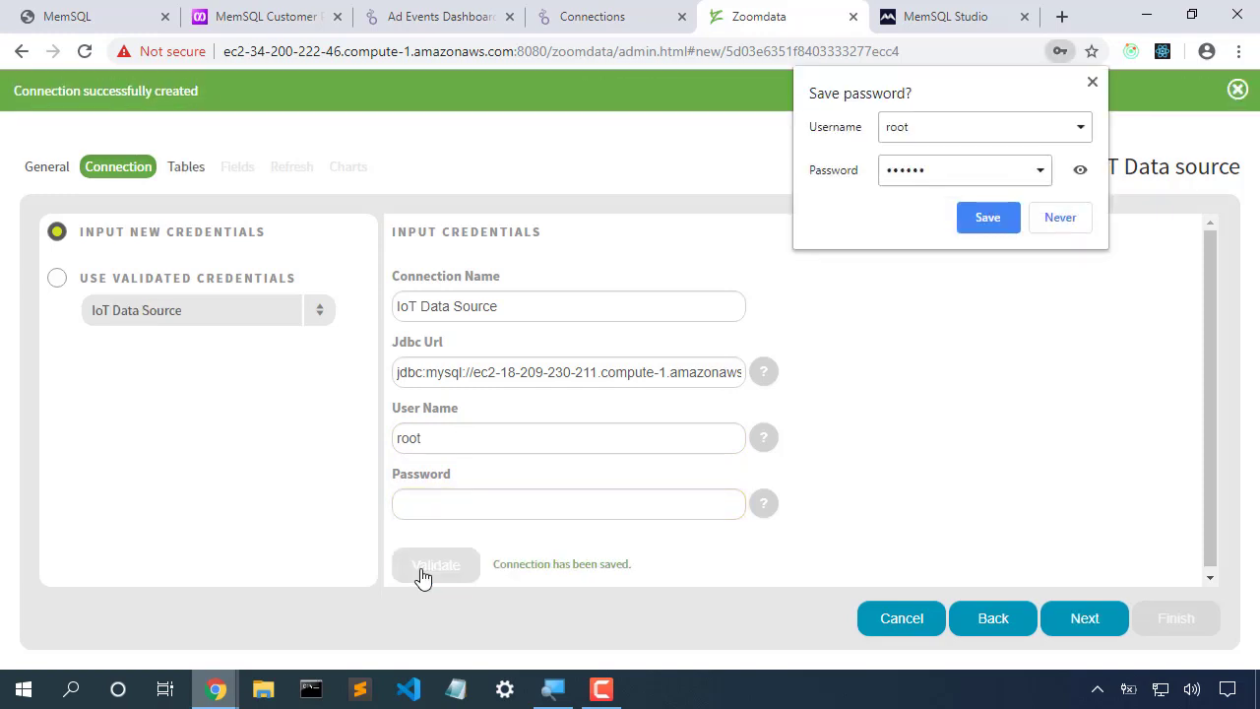
pyautogui.click(872, 417)
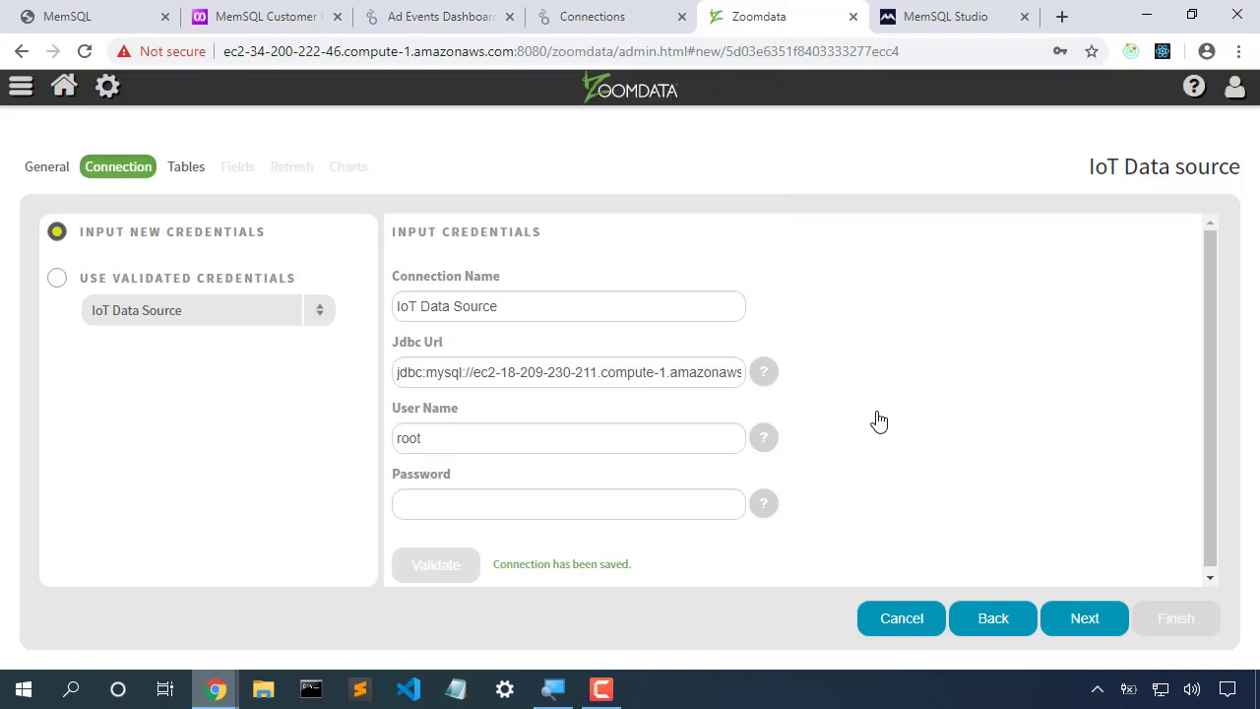
# Step: Build IoT Data source from the city_location table, keeping default fields, refresh and chart settings
pyautogui.click(1077, 620)
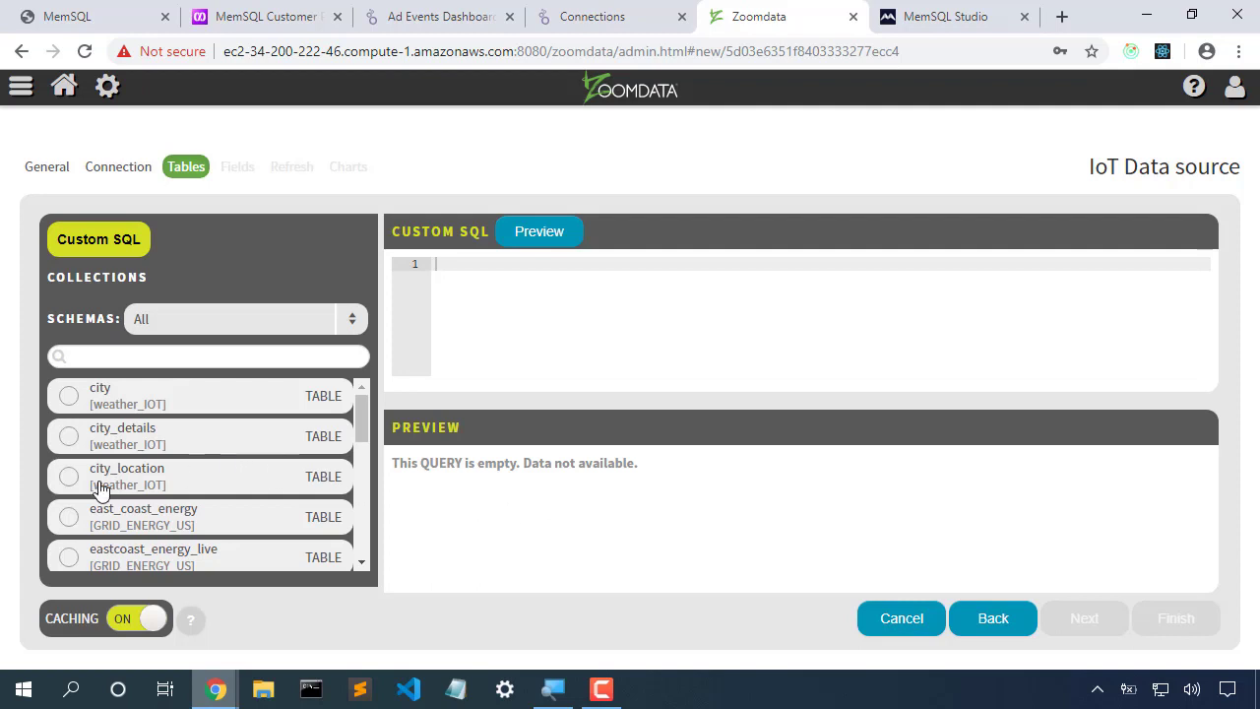
pyautogui.click(68, 479)
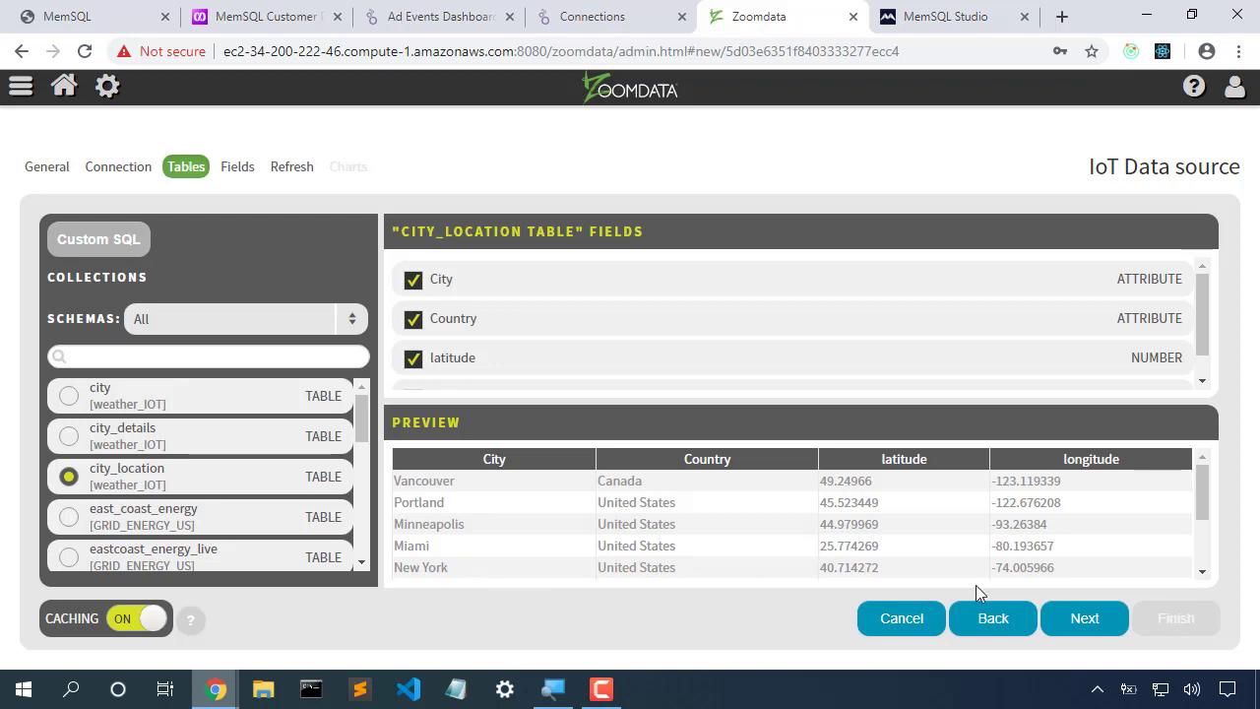
pyautogui.click(1080, 619)
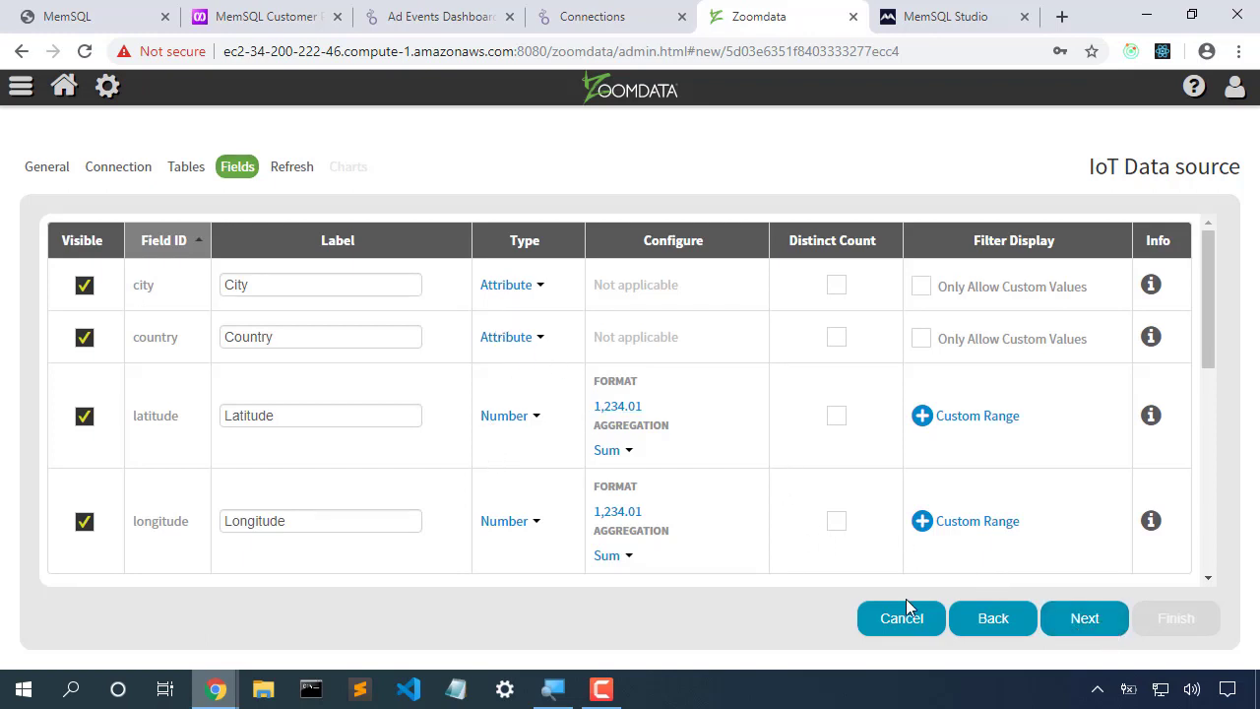
pyautogui.click(1085, 618)
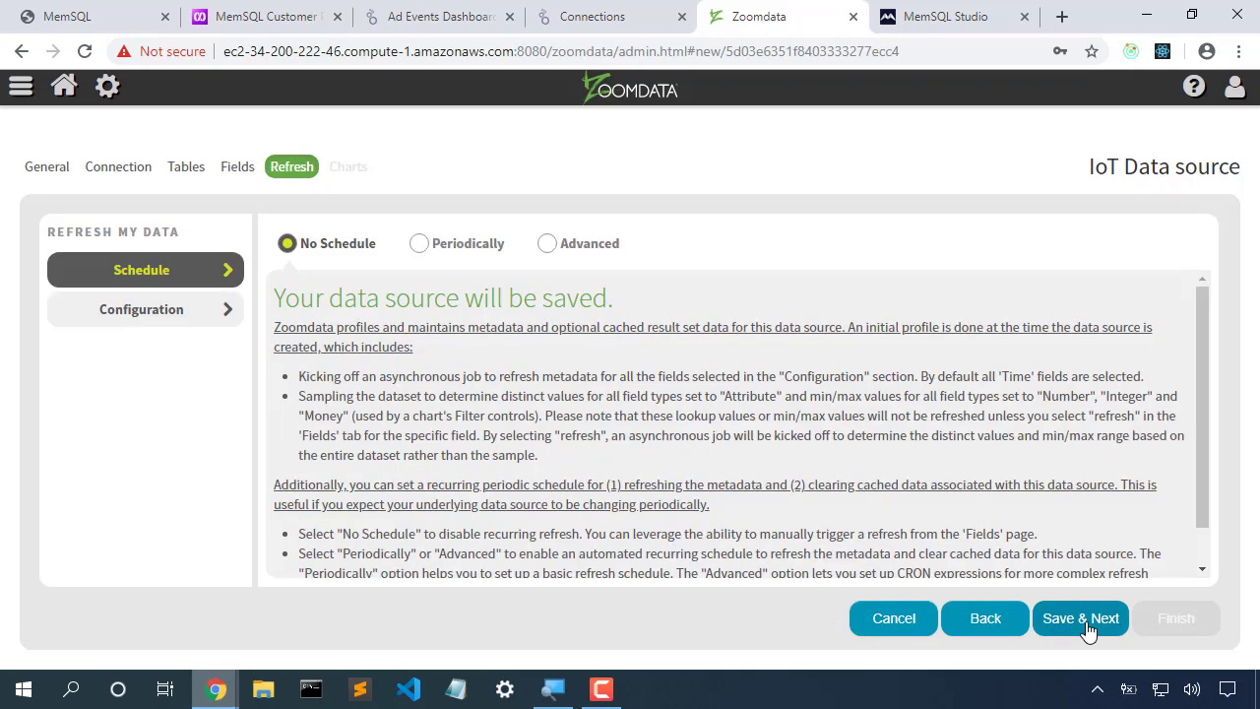
pyautogui.click(1087, 624)
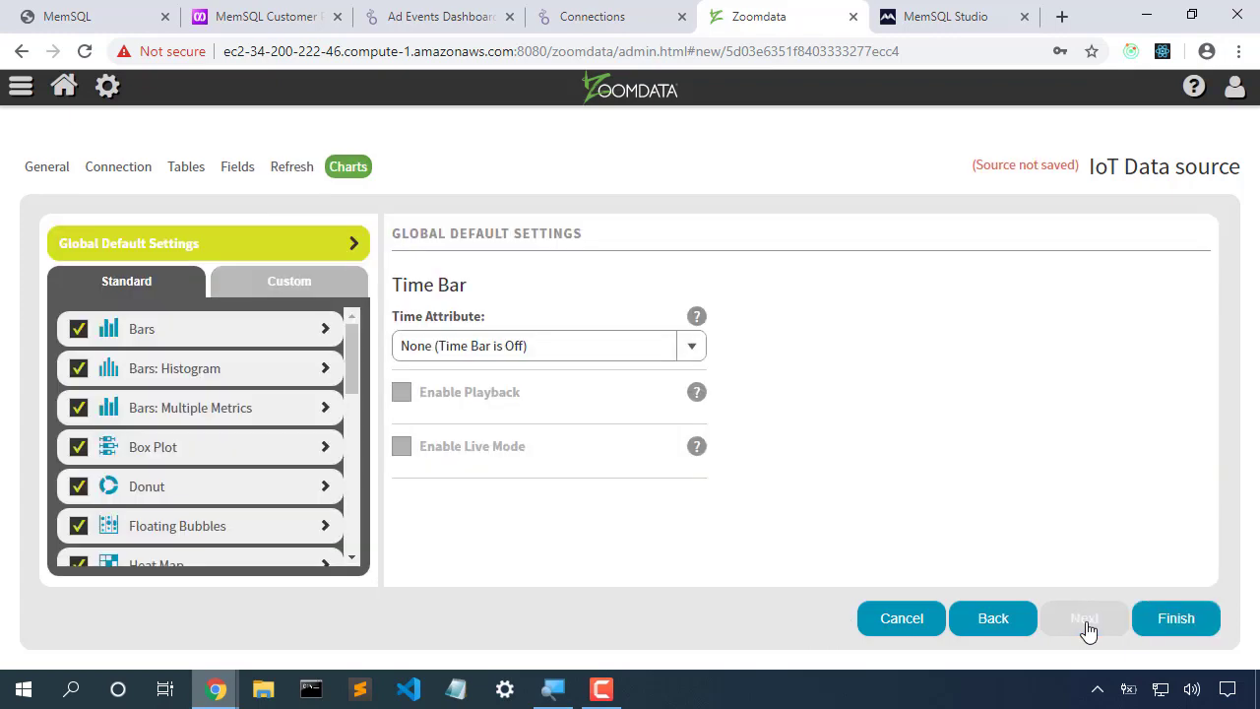
pyautogui.click(1175, 626)
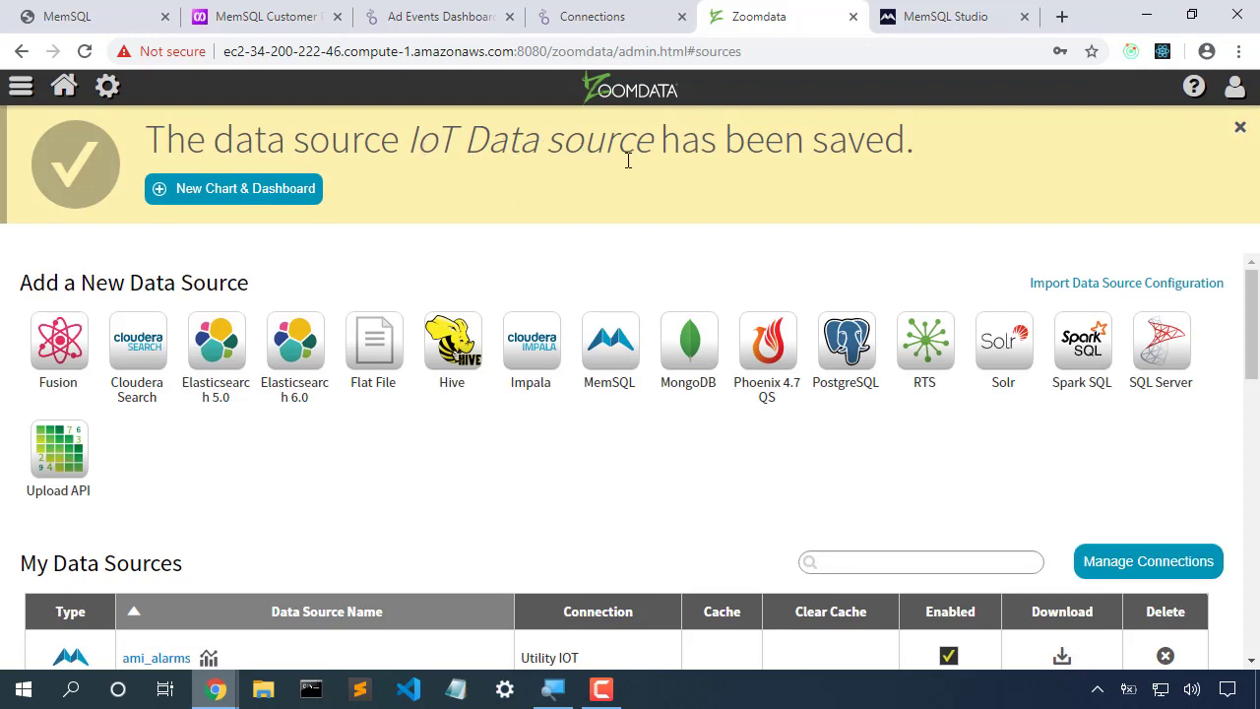
# Step: Create a Bars chart dashboard of volume by country from IoT Data source, then return to the MemSQL slides
pyautogui.click(288, 196)
pyautogui.click(387, 172)
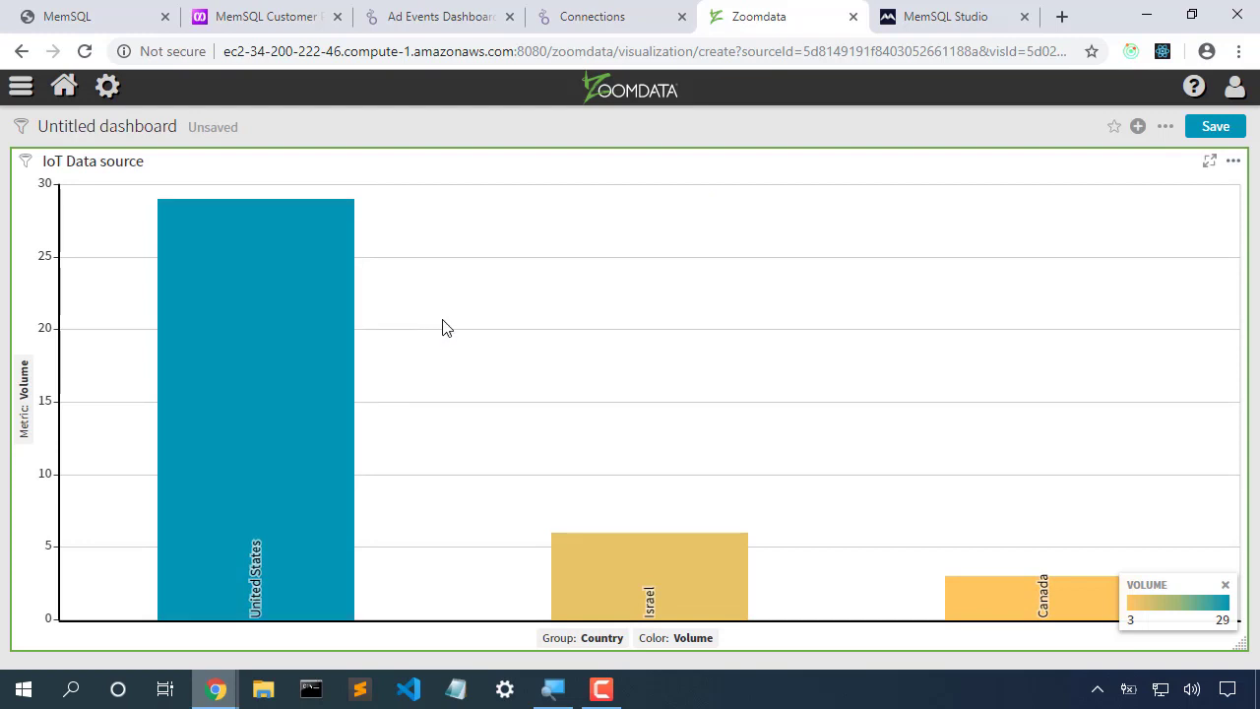
pyautogui.click(138, 22)
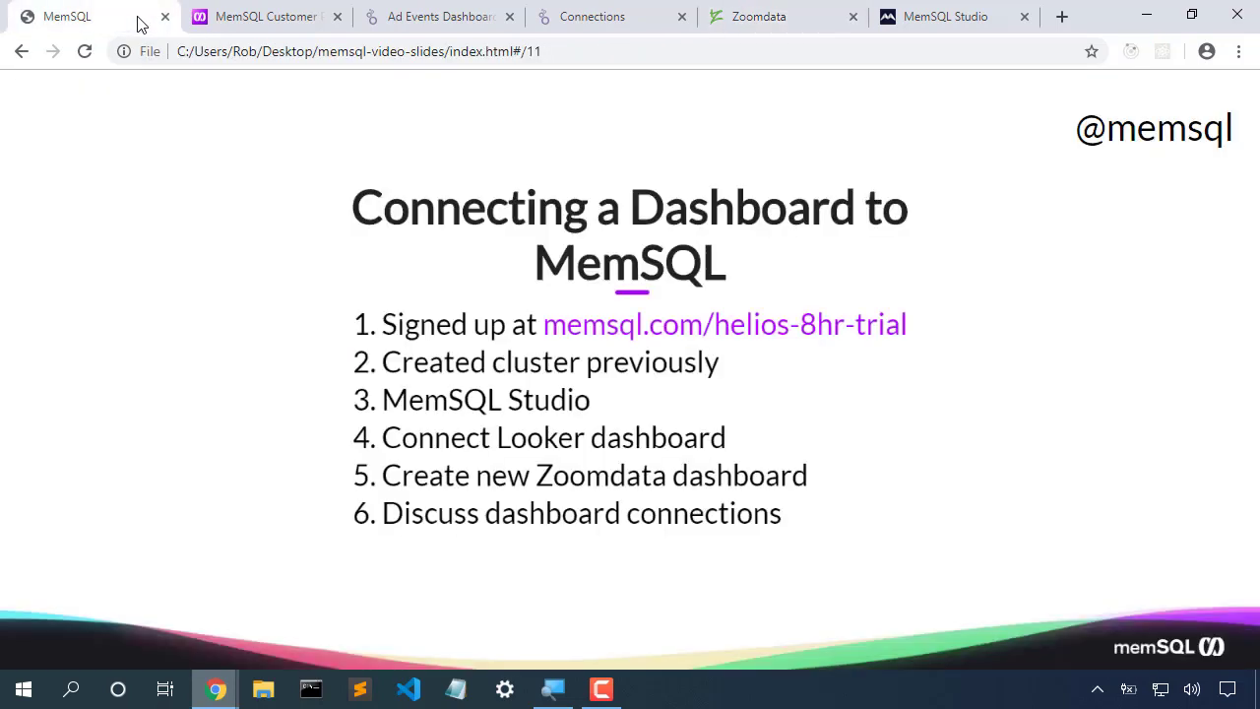